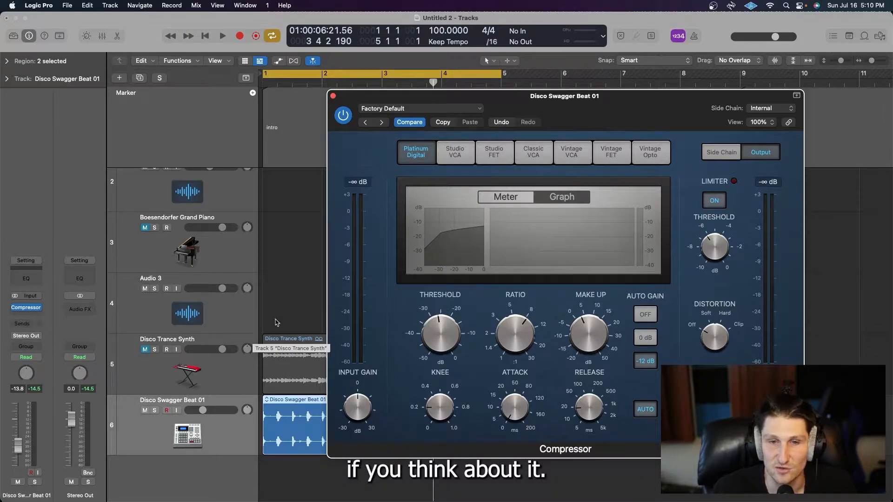
Mute the Disco Swagger Beat 01 track and unmute the Disco Trance Synth track
{"action": "left_click", "coordinate": [231, 384]}
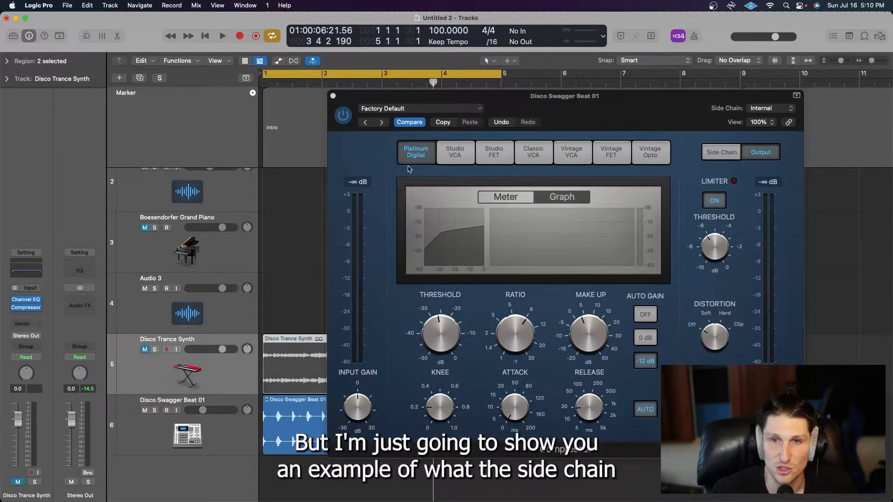
{"action": "left_click_drag", "start_coordinate": [525, 102], "coordinate": [628, 115]}
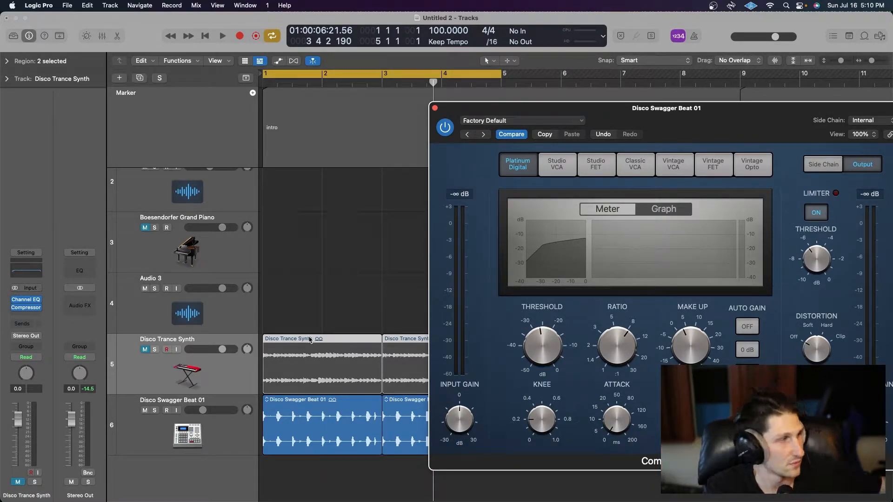
{"action": "left_click", "coordinate": [145, 410]}
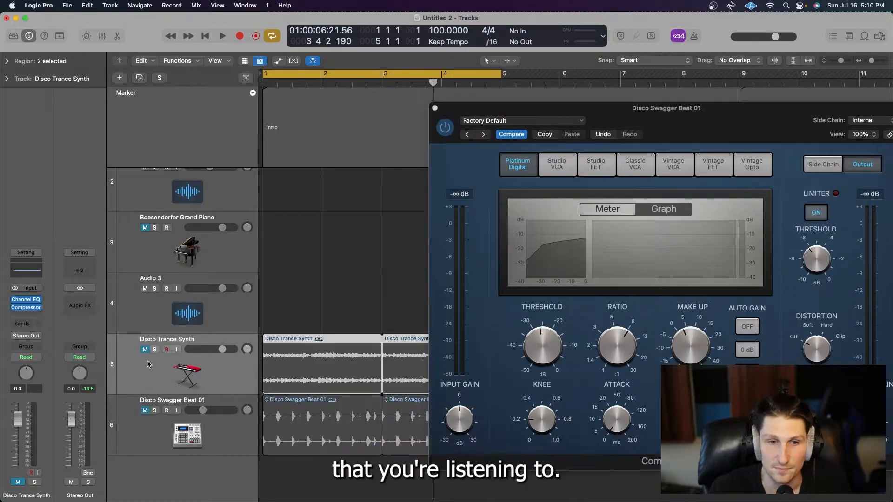
{"action": "left_click", "coordinate": [145, 349]}
Listen to the Disco Trance Synth on its own and close the beat track's Compressor window
{"action": "key", "text": "space"}
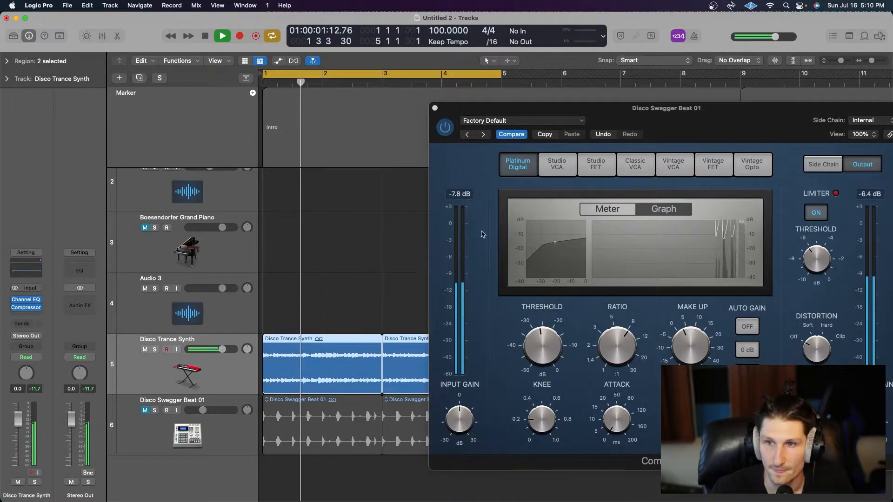
{"action": "key", "text": "super+w"}
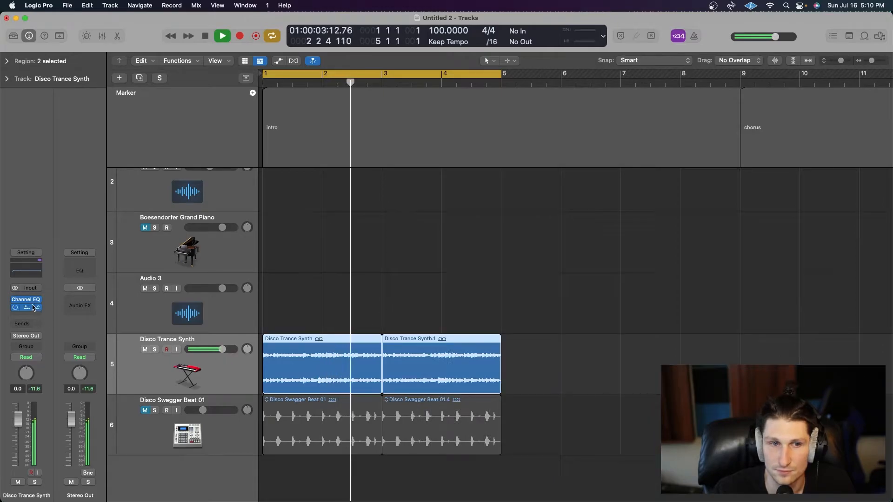
{"action": "key", "text": "space"}
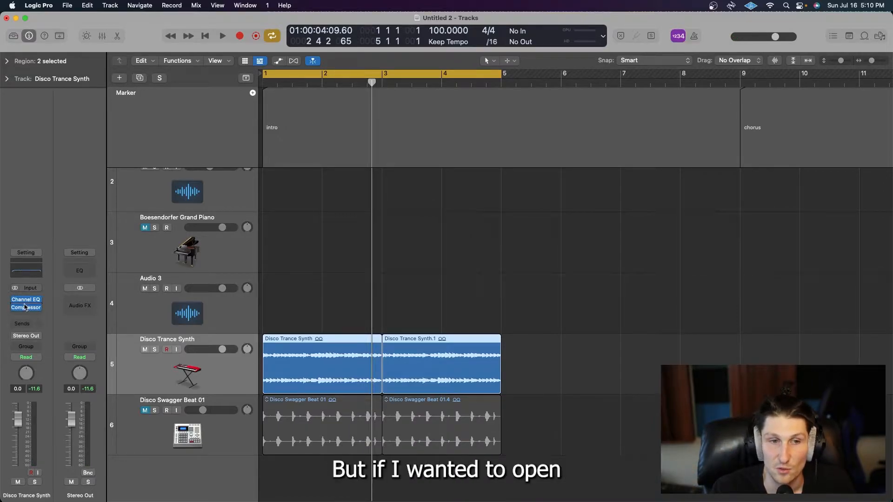
Open the Disco Trance Synth's Compressor and set its side chain source to Disco Swagger Beat 01 (Audio 5)
{"action": "left_click", "coordinate": [27, 307]}
{"action": "left_click", "coordinate": [715, 111]}
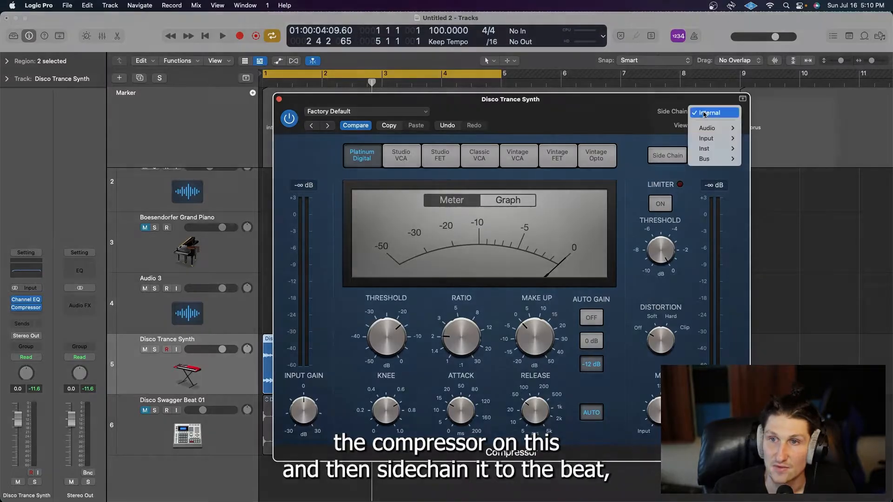
{"action": "mouse_move", "coordinate": [707, 128]}
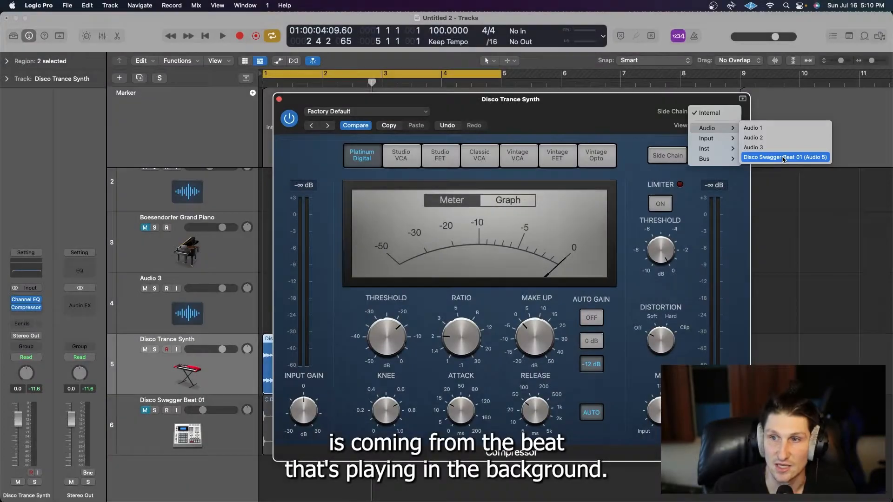
{"action": "left_click", "coordinate": [784, 158]}
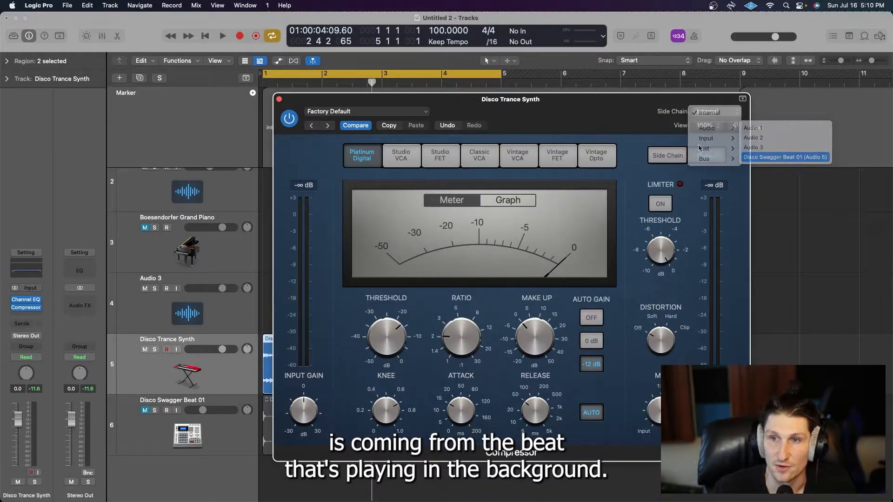
{"action": "left_click_drag", "start_coordinate": [583, 120], "coordinate": [668, 121]}
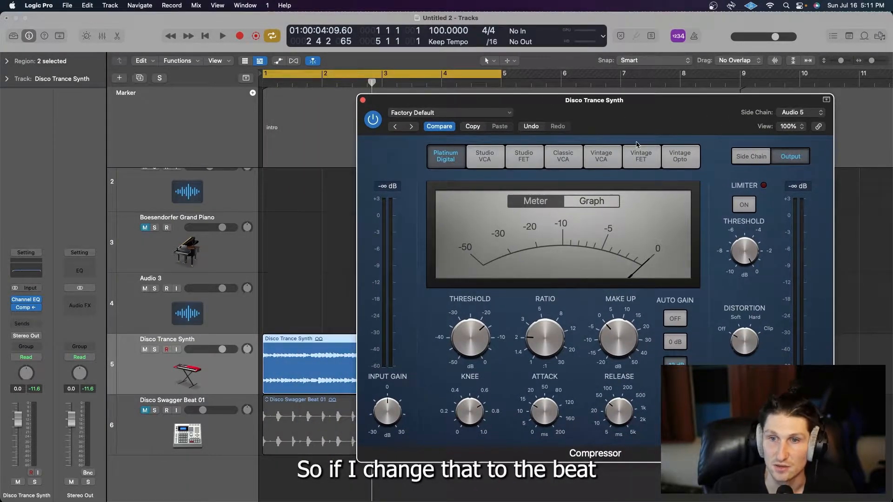
Play the synth with the beat muted and switch the Compressor display to Graph to examine the gain reduction
{"action": "key", "text": "space"}
{"action": "left_click", "coordinate": [597, 204]}
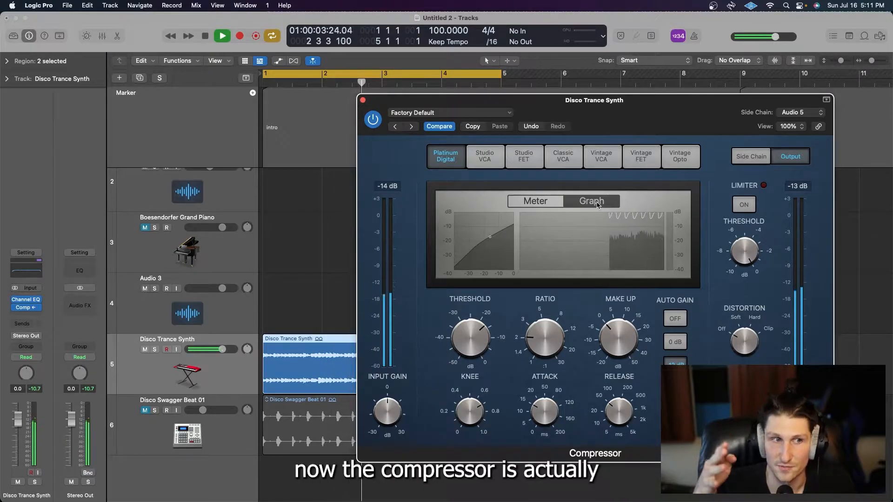
{"action": "key", "text": "space"}
Unmute Disco Swagger Beat 01 and play both tracks, checking the synth's compression in the Meter and Graph displays
{"action": "left_click", "coordinate": [249, 435]}
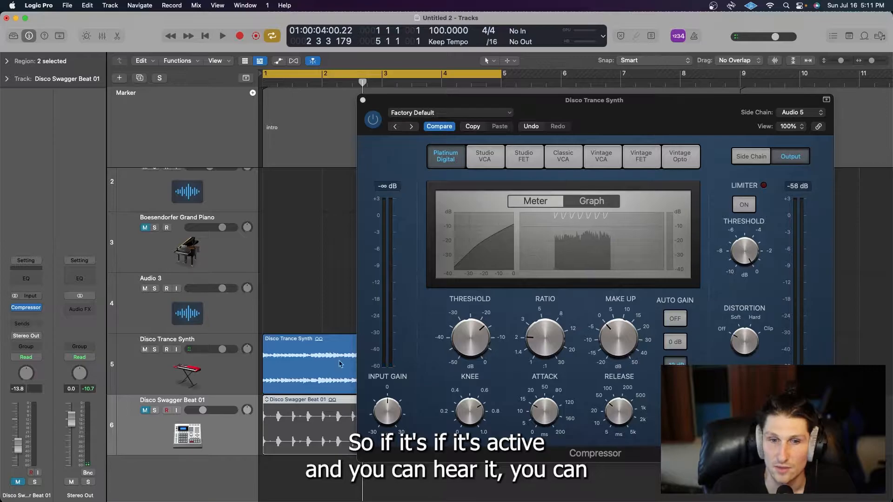
{"action": "key", "text": "m"}
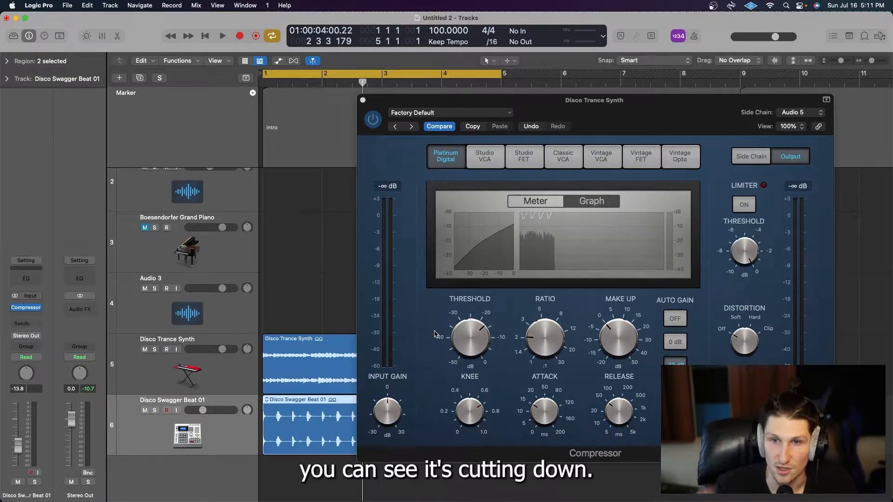
{"action": "left_click", "coordinate": [550, 200]}
{"action": "key", "text": "space"}
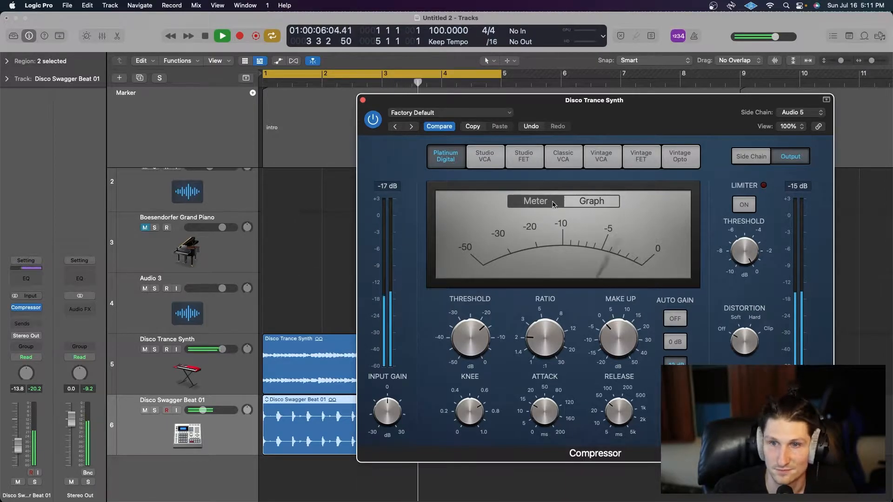
{"action": "left_click", "coordinate": [584, 207]}
{"action": "key", "text": "space"}
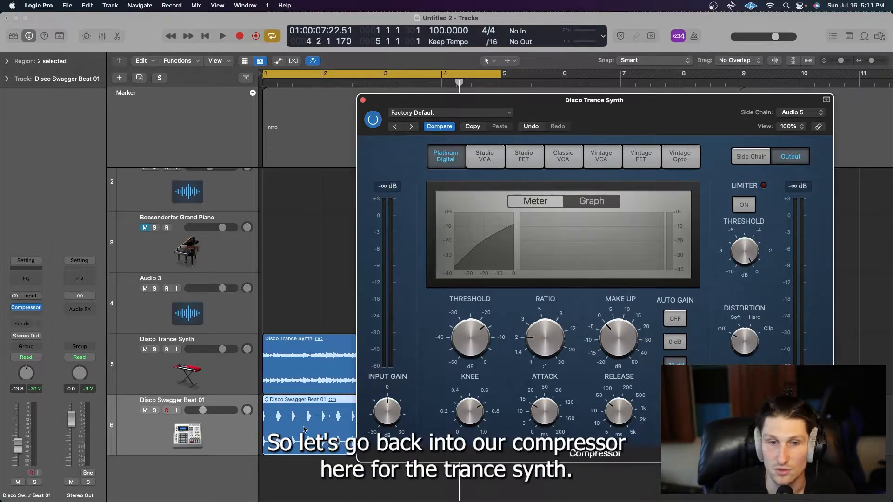
Play both tracks from the start while lowering the synth Compressor's threshold and raising its ratio to 6.3:1
{"action": "left_click", "coordinate": [230, 389]}
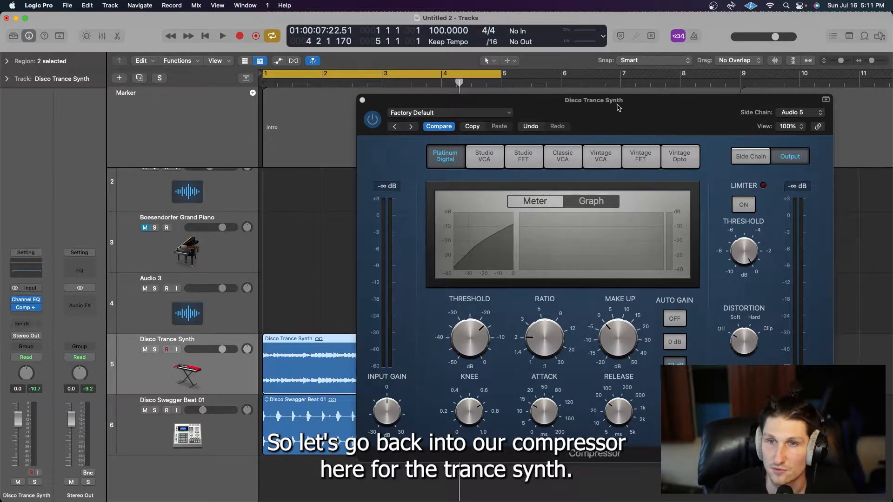
{"action": "left_click_drag", "start_coordinate": [617, 107], "coordinate": [631, 121]}
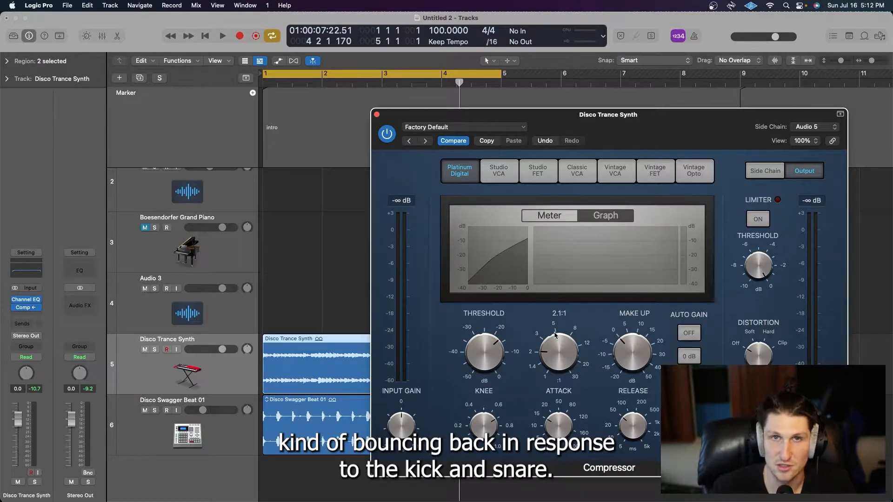
{"action": "key", "text": "Return"}
{"action": "key", "text": "space"}
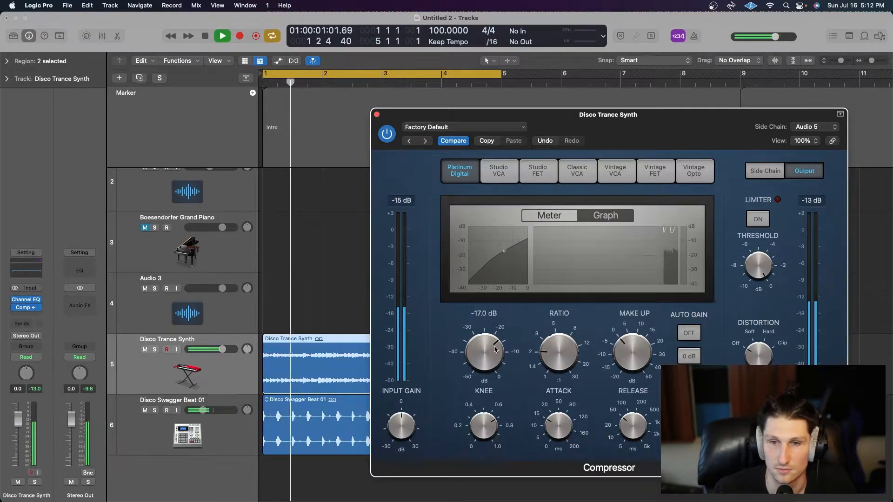
{"action": "left_click_drag", "start_coordinate": [495, 356], "coordinate": [495, 381]}
{"action": "left_click_drag", "start_coordinate": [557, 339], "coordinate": [556, 316]}
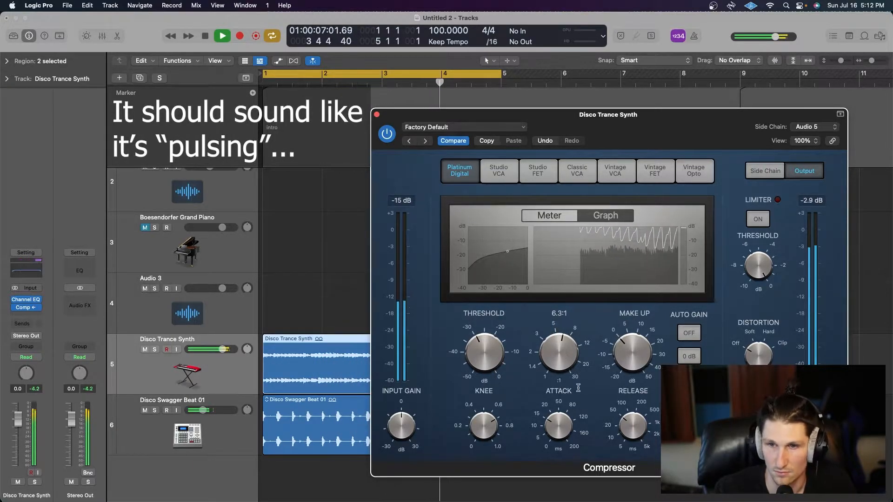
Lower the synth Compressor's make-up gain and refine the threshold to -31 dB and the ratio to 6.8:1 during playback
{"action": "left_click_drag", "start_coordinate": [629, 349], "coordinate": [628, 362]}
{"action": "left_click_drag", "start_coordinate": [560, 354], "coordinate": [560, 351]}
{"action": "left_click_drag", "start_coordinate": [624, 347], "coordinate": [623, 355]}
{"action": "left_click_drag", "start_coordinate": [480, 349], "coordinate": [480, 354]}
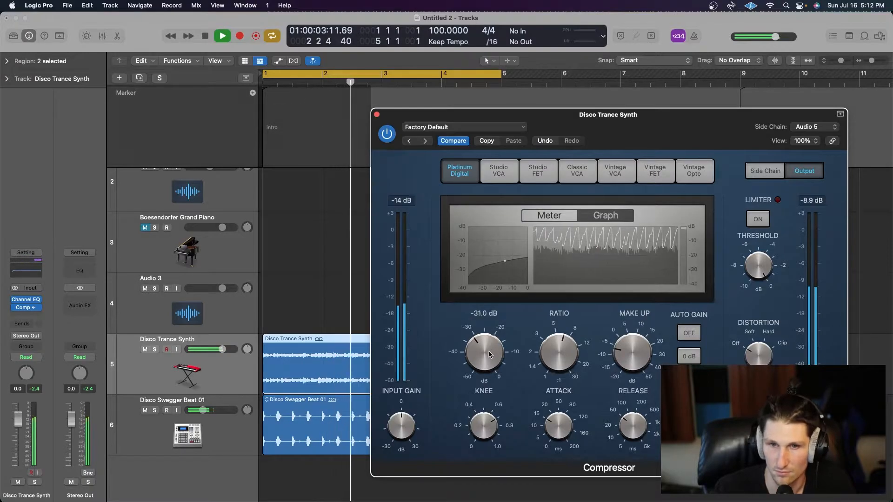
{"action": "left_click_drag", "start_coordinate": [552, 353], "coordinate": [553, 349]}
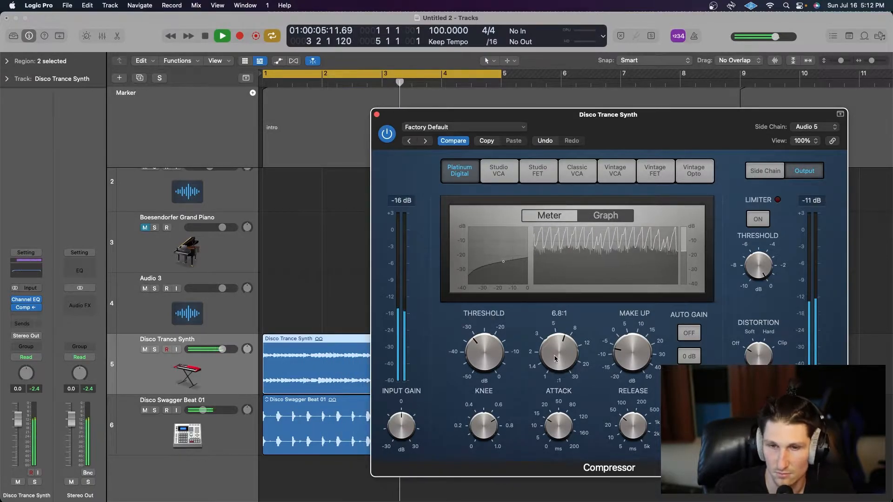
{"action": "key", "text": "space"}
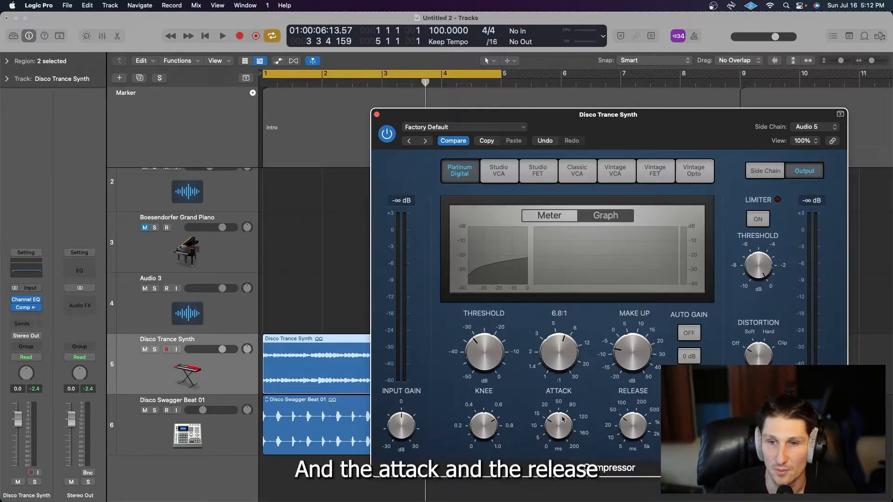
Play both tracks while trying a longer attack and a 240 ms release on the synth's Compressor
{"action": "mouse_move", "coordinate": [638, 426]}
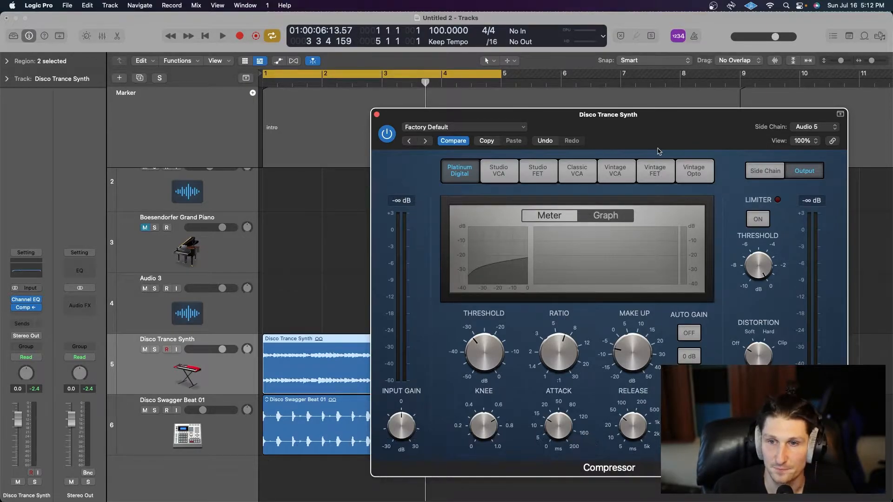
{"action": "mouse_move", "coordinate": [542, 418]}
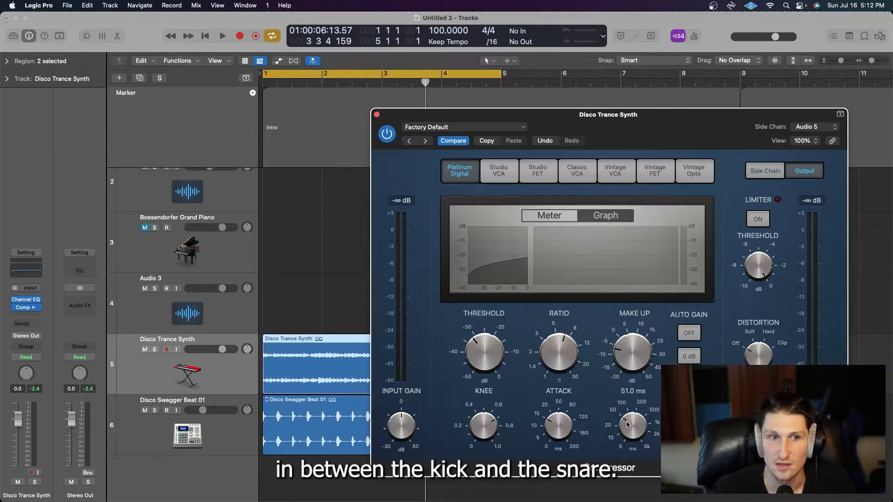
{"action": "key", "text": "space"}
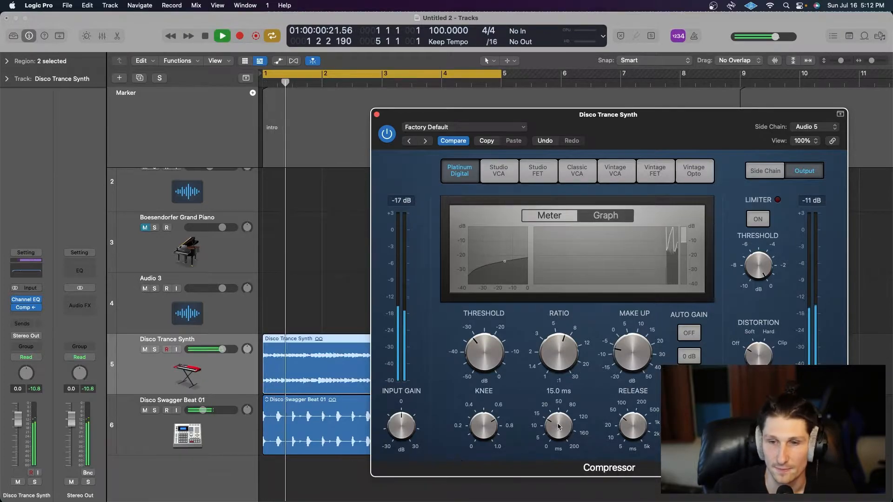
{"action": "left_click_drag", "start_coordinate": [559, 439], "coordinate": [562, 388]}
{"action": "left_click_drag", "start_coordinate": [632, 409], "coordinate": [631, 395]}
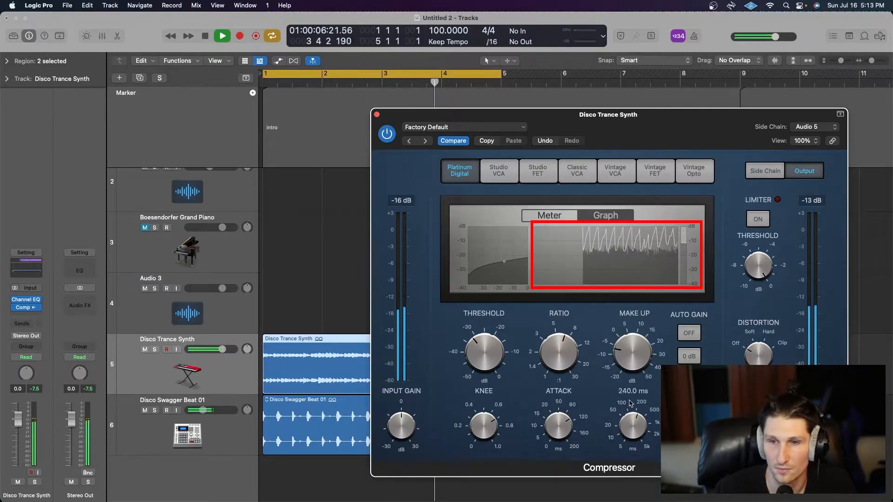
Shorten the synth Compressor's attack and set its release to 7.1 ms, and stop playback
{"action": "left_click_drag", "start_coordinate": [560, 429], "coordinate": [564, 470]}
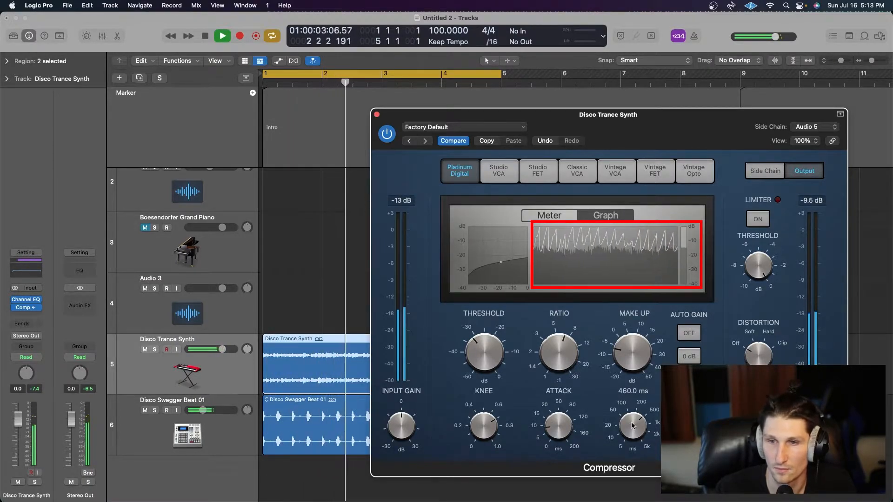
{"action": "left_click_drag", "start_coordinate": [632, 425], "coordinate": [639, 481]}
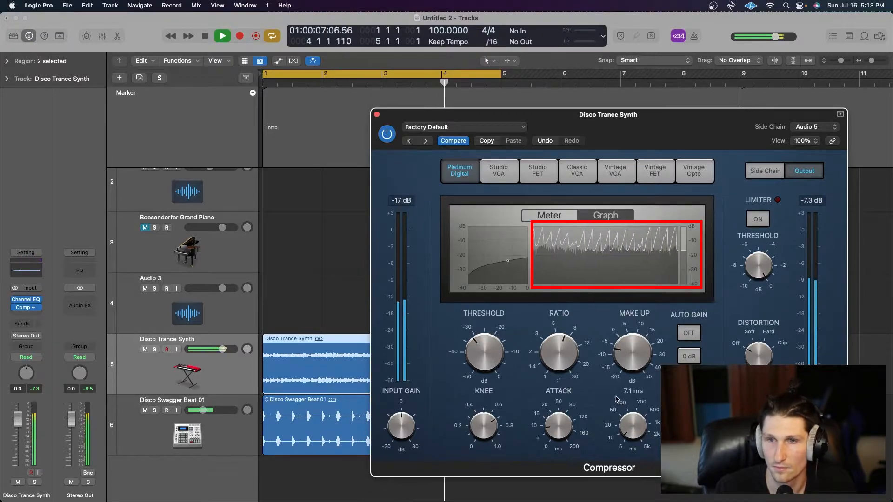
{"action": "key", "text": "space"}
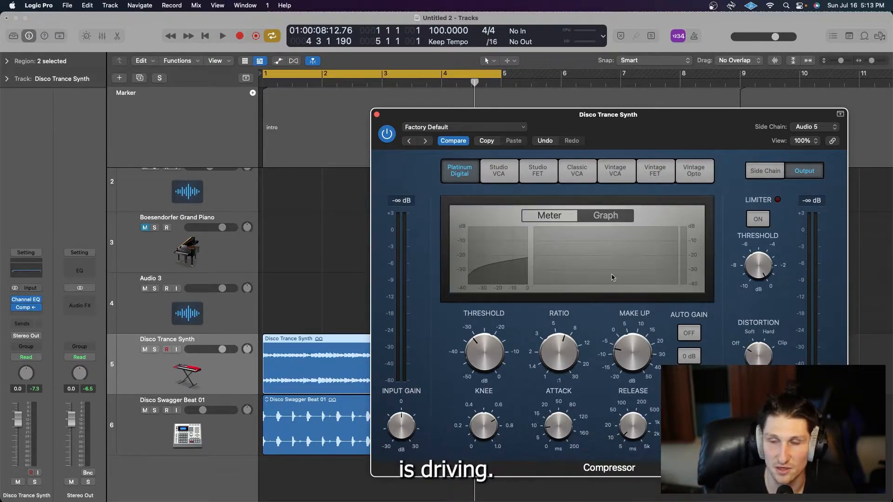
Play both tracks and set the synth Compressor's release to 690 ms, watching the gain reduction graph
{"action": "key", "text": "space"}
{"action": "mouse_move", "coordinate": [632, 432]}
{"action": "left_click_drag", "start_coordinate": [631, 431], "coordinate": [642, 369]}
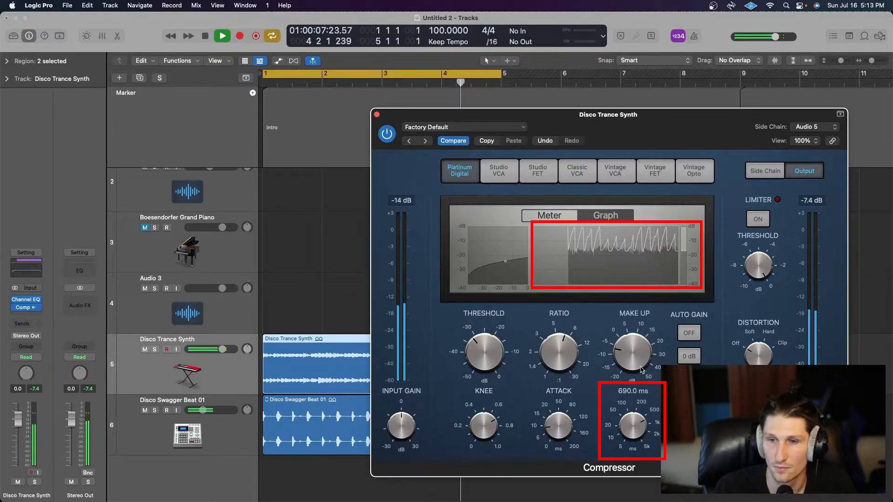
{"action": "key", "text": "space"}
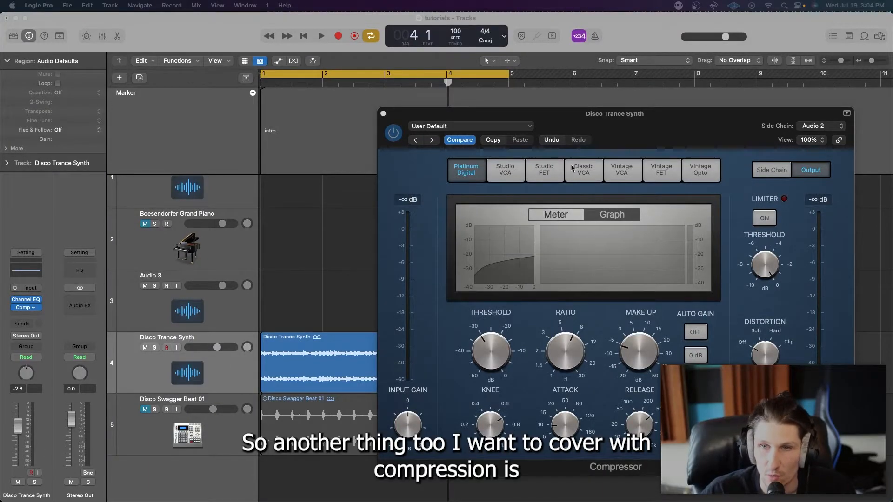
Set the synth Compressor's side chain to Internal and select the first Disco Trance Synth region
{"action": "left_click", "coordinate": [620, 121]}
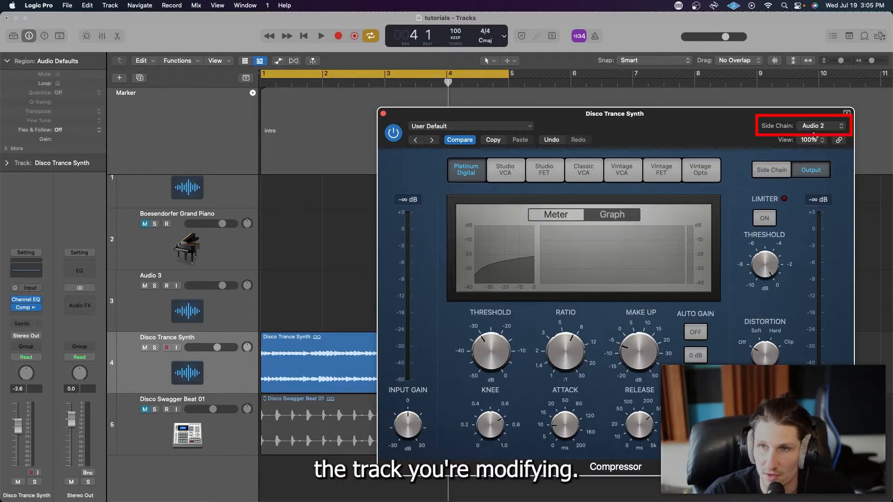
{"action": "left_click", "coordinate": [809, 127]}
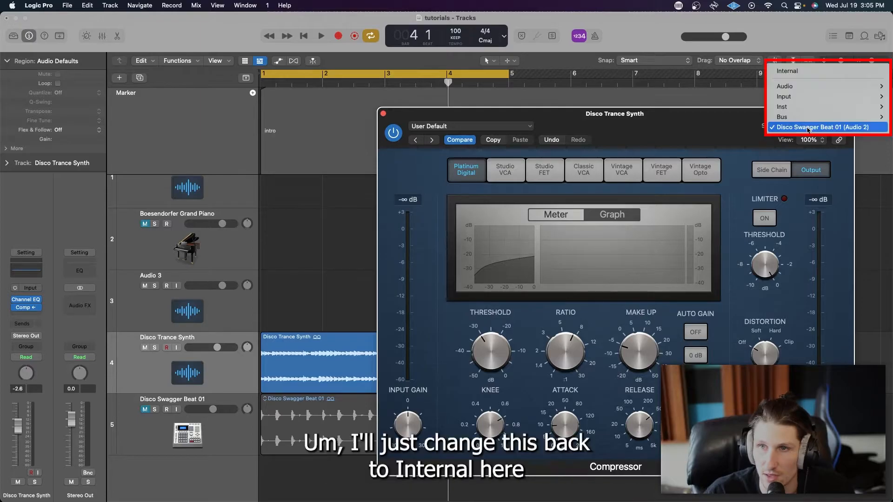
{"action": "left_click", "coordinate": [805, 71]}
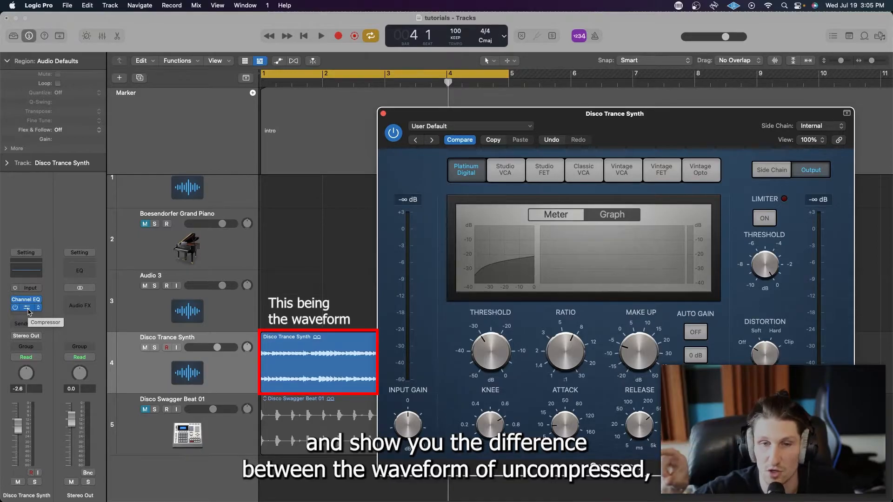
{"action": "left_click", "coordinate": [298, 365]}
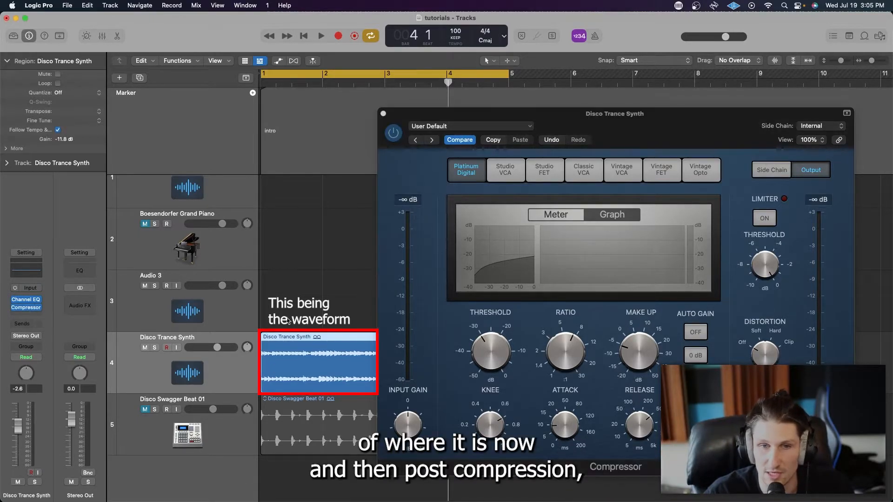
Play the synth with the beat muted while lowering its Compressor threshold to -40.5 dB, and stop playback
{"action": "left_click", "coordinate": [598, 118]}
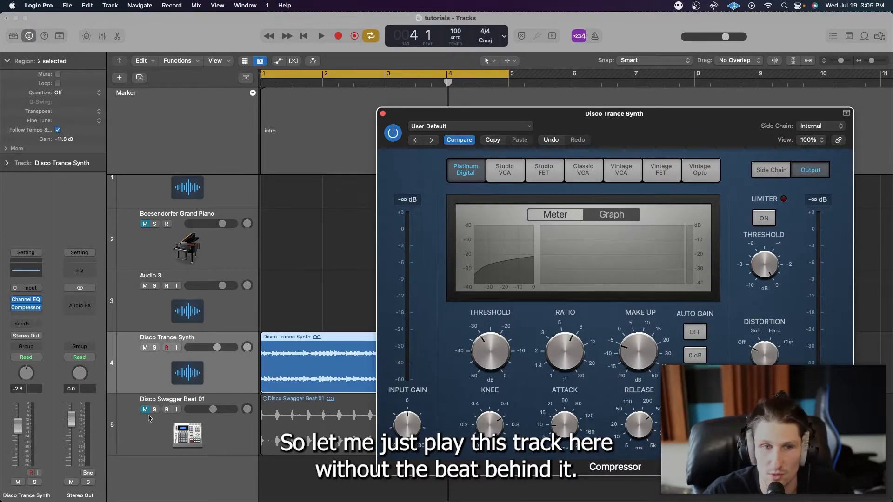
{"action": "double_click", "coordinate": [145, 410]}
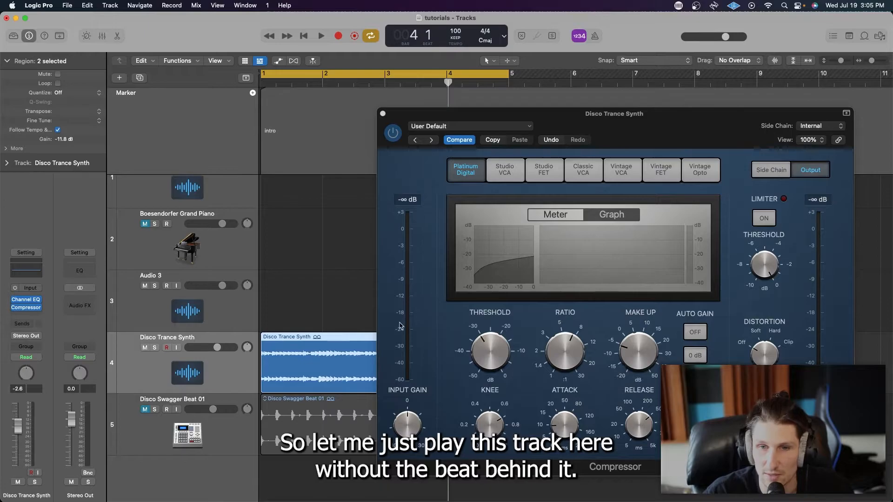
{"action": "key", "text": "space"}
{"action": "left_click", "coordinate": [492, 358]}
{"action": "left_click_drag", "start_coordinate": [492, 358], "coordinate": [490, 356]}
{"action": "key", "text": "space"}
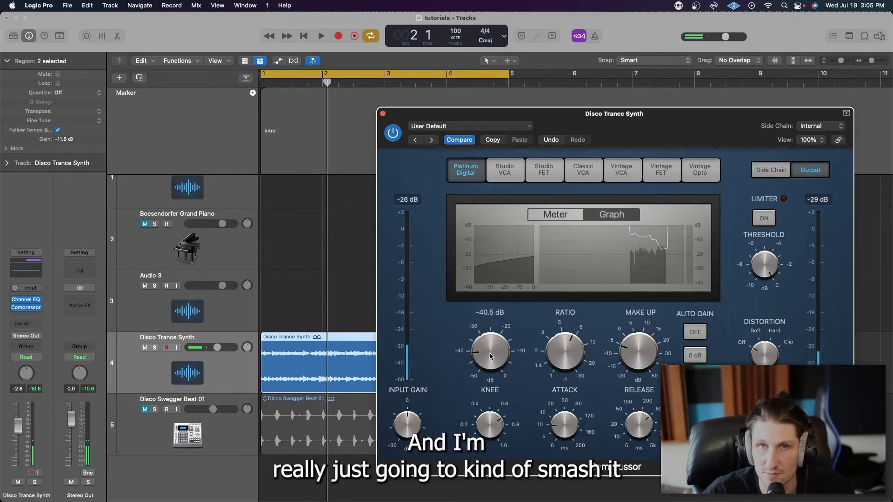
Restart playback and raise the synth Compressor's ratio to 20.0:1
{"action": "mouse_move", "coordinate": [564, 350]}
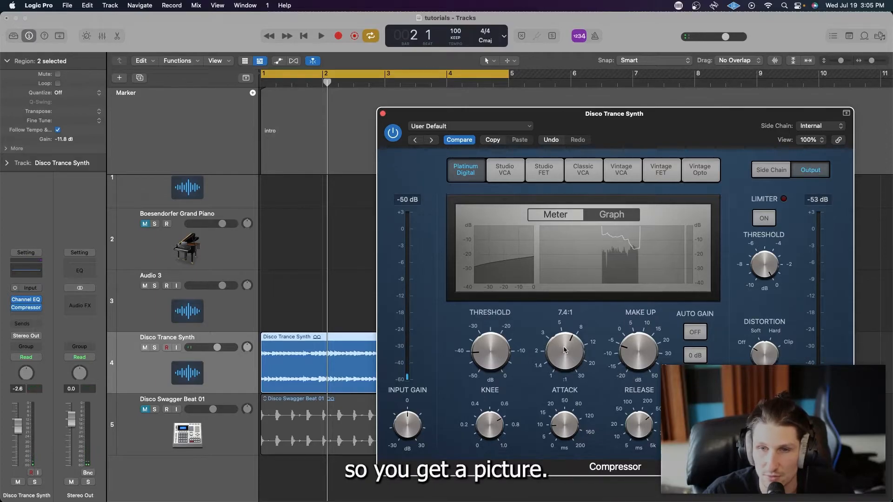
{"action": "key", "text": "space"}
{"action": "left_click_drag", "start_coordinate": [565, 351], "coordinate": [565, 313]}
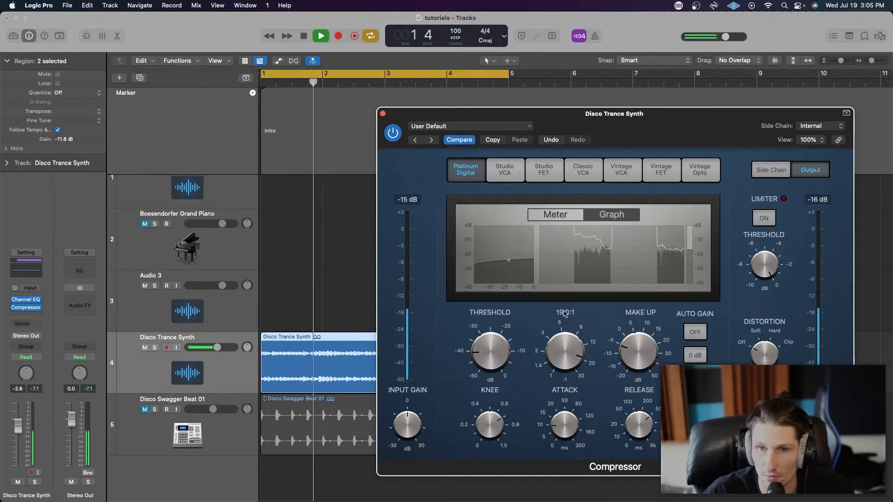
{"action": "mouse_move", "coordinate": [631, 341]}
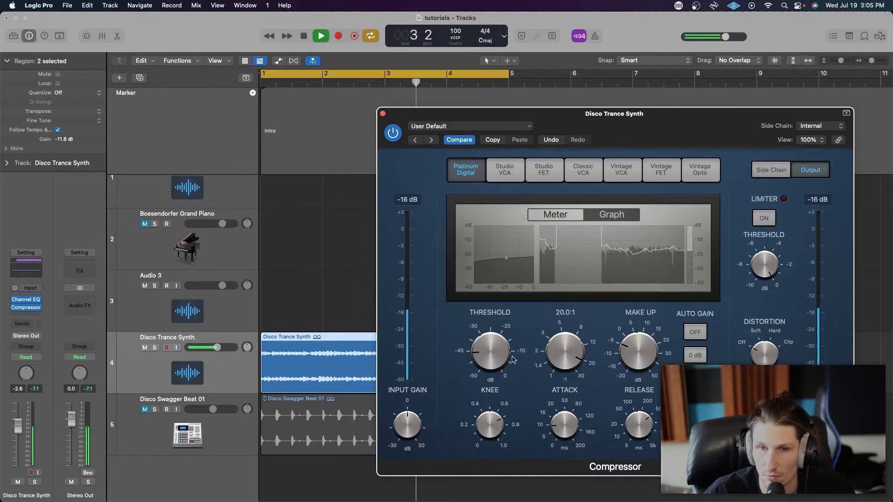
Lower the Compressor's threshold slightly further and shorten its attack during playback, and stop playing
{"action": "mouse_move", "coordinate": [491, 358]}
{"action": "mouse_move", "coordinate": [559, 423]}
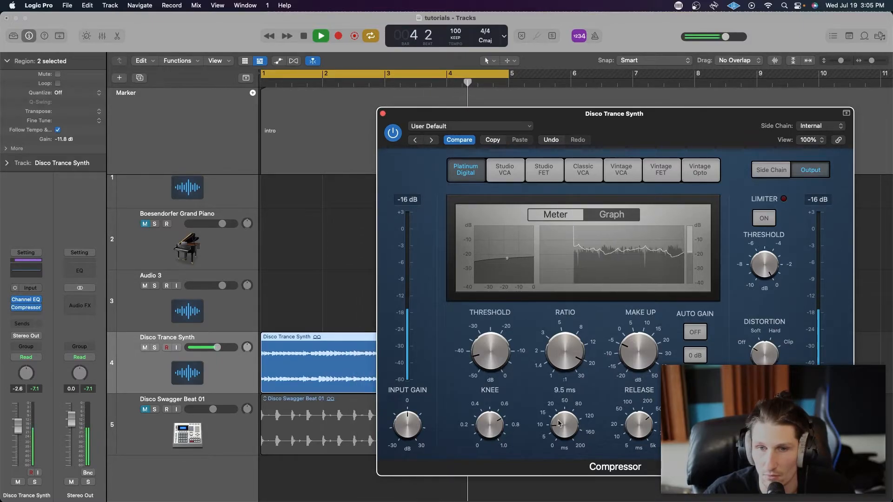
{"action": "mouse_move", "coordinate": [635, 417]}
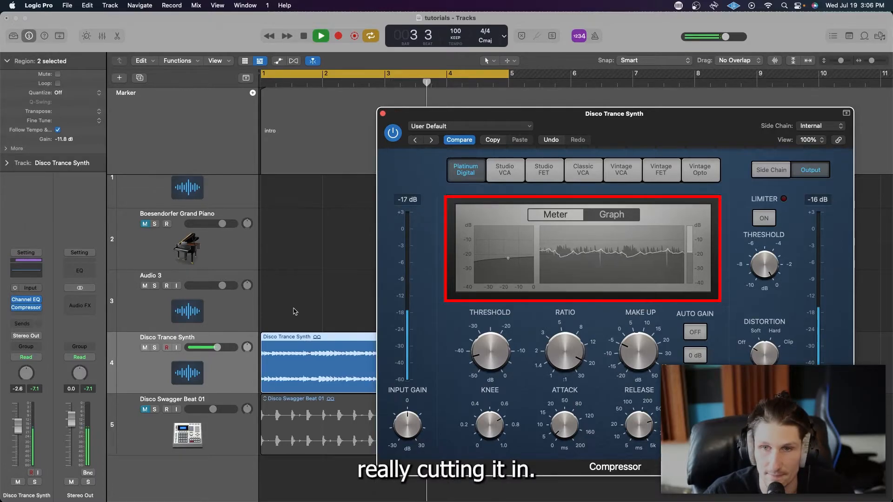
{"action": "key", "text": "space"}
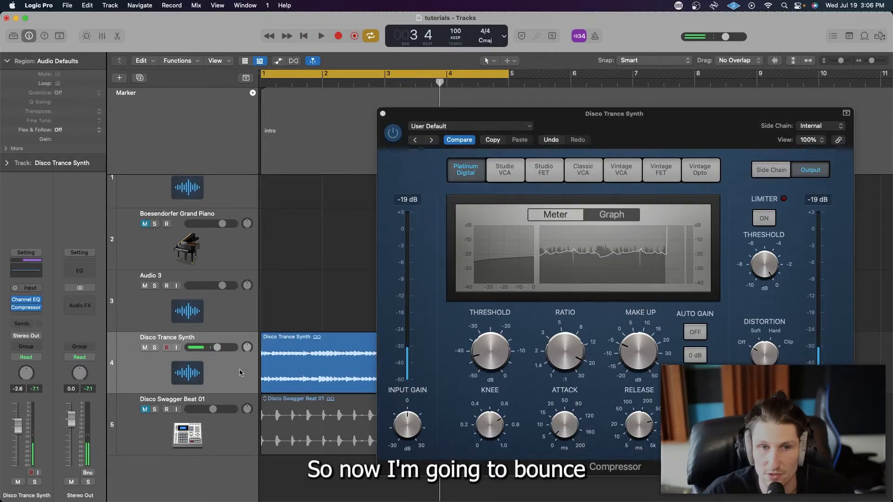
Bounce both Disco Trance Synth regions in place to a new track named "DTS compressed", leaving the source regions and keeping effect plug-ins active
{"action": "right_click", "coordinate": [230, 370]}
{"action": "left_click", "coordinate": [211, 369]}
{"action": "right_click", "coordinate": [280, 358]}
{"action": "left_click", "coordinate": [336, 293]}
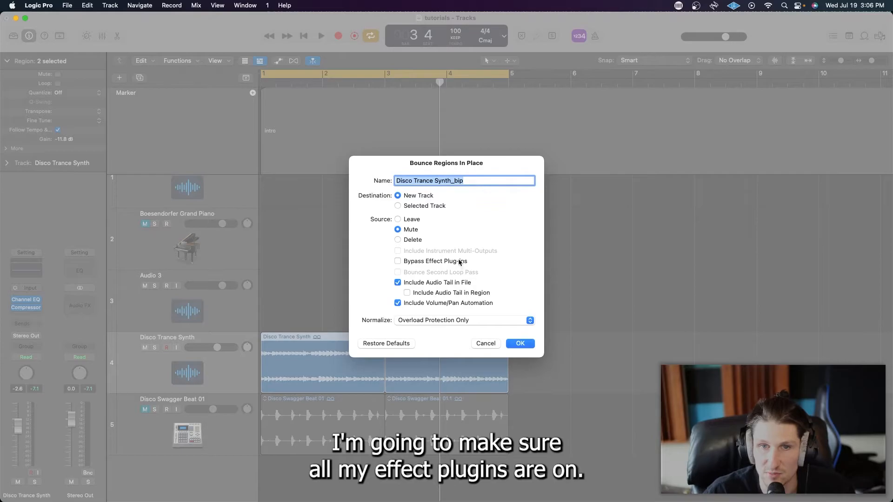
{"action": "left_click", "coordinate": [411, 219]}
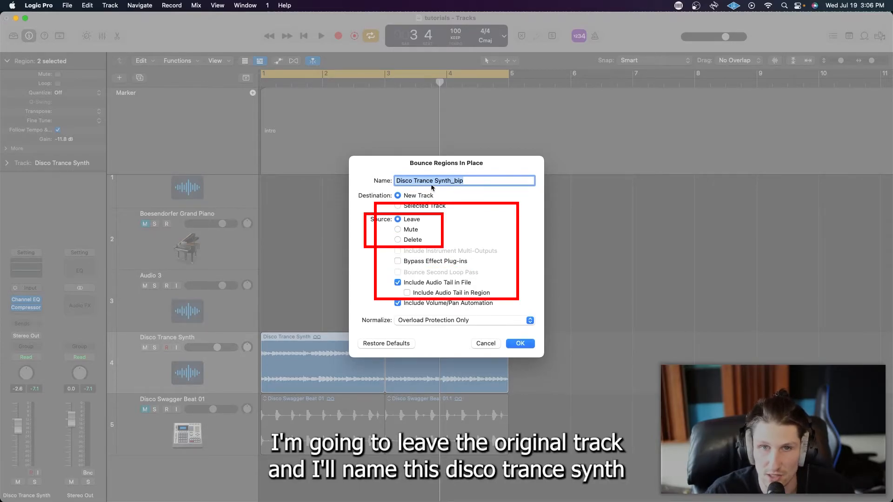
{"action": "type", "text": "DTS c"}
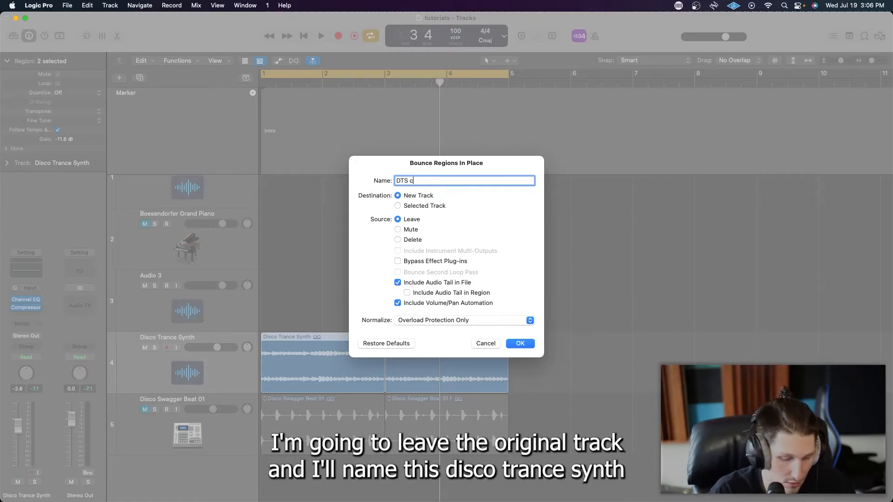
{"action": "type", "text": "ompressed"}
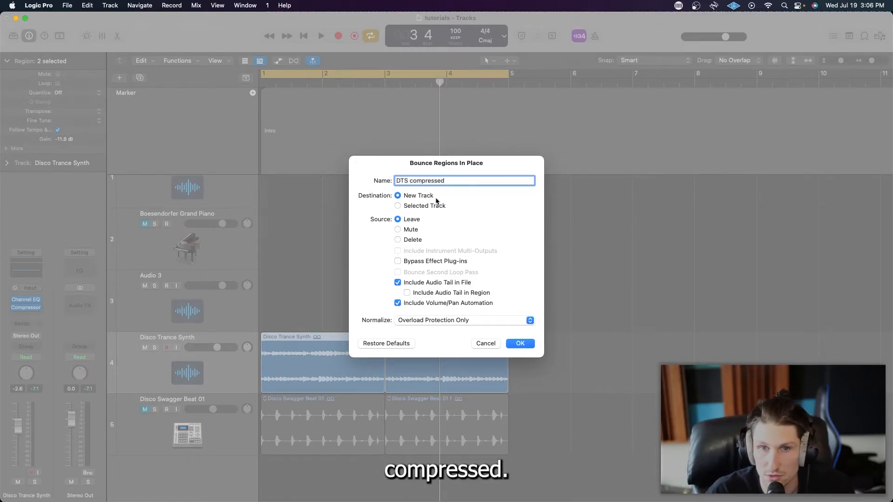
{"action": "left_click", "coordinate": [518, 344]}
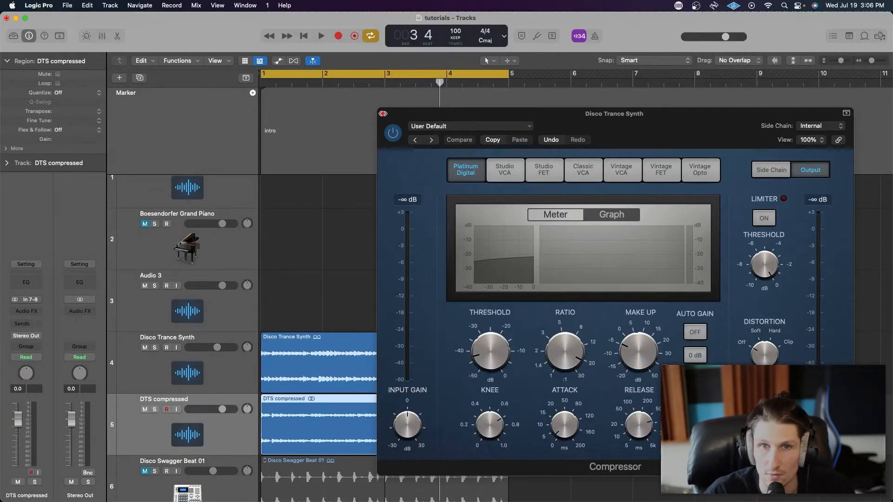
Close the Compressor and shrink the marker area to show the original and bounced waveforms enlarged together
{"action": "left_click", "coordinate": [382, 113]}
{"action": "scroll", "coordinate": [351, 292], "scroll_direction": "up", "scroll_amount": 5}
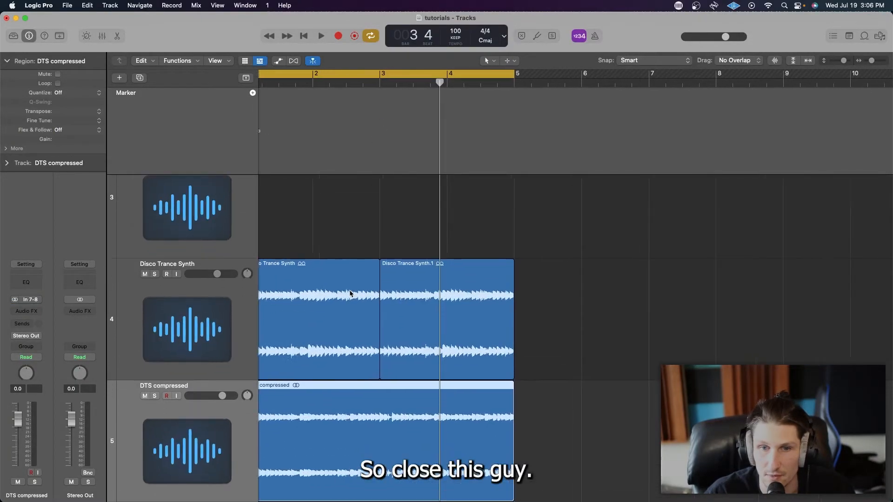
{"action": "scroll", "coordinate": [351, 294], "scroll_direction": "right", "scroll_amount": 10}
{"action": "scroll", "coordinate": [352, 294], "scroll_direction": "up", "scroll_amount": 3}
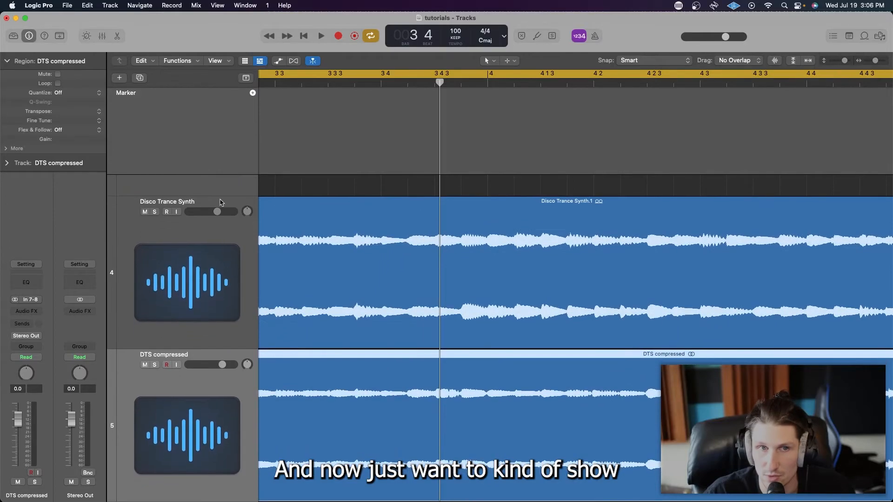
{"action": "left_click_drag", "start_coordinate": [218, 175], "coordinate": [220, 88]}
{"action": "scroll", "coordinate": [484, 229], "scroll_direction": "left", "scroll_amount": 2}
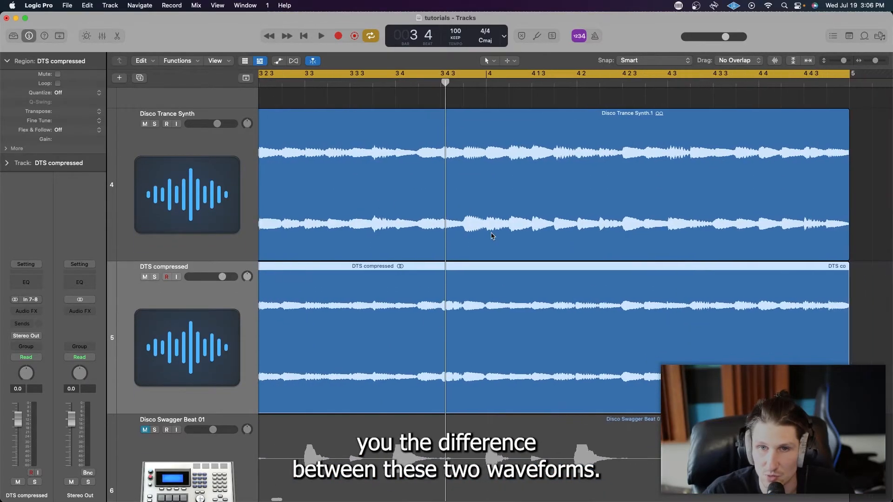
Turn off cycle mode and divide the Disco Trance Synth and DTS compressed regions at position 1 4 4 1
{"action": "left_click", "coordinate": [467, 232]}
{"action": "scroll", "coordinate": [467, 228], "scroll_direction": "left", "scroll_amount": 5}
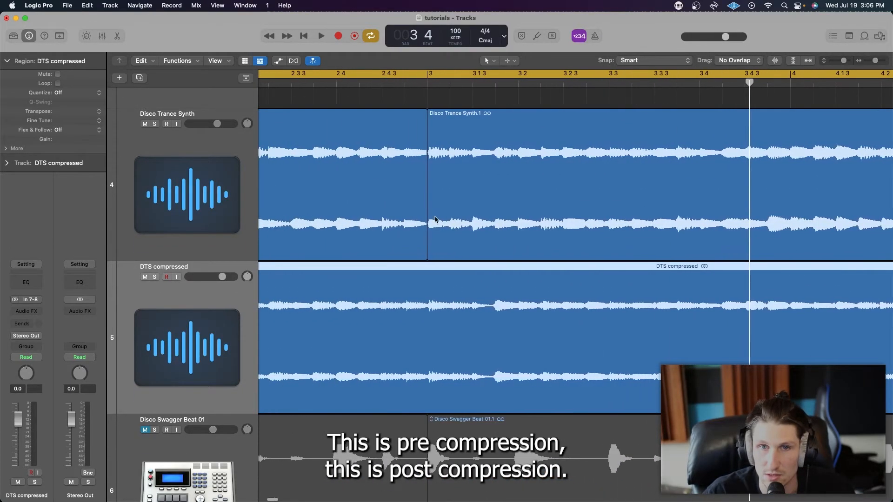
{"action": "left_click", "coordinate": [479, 303]}
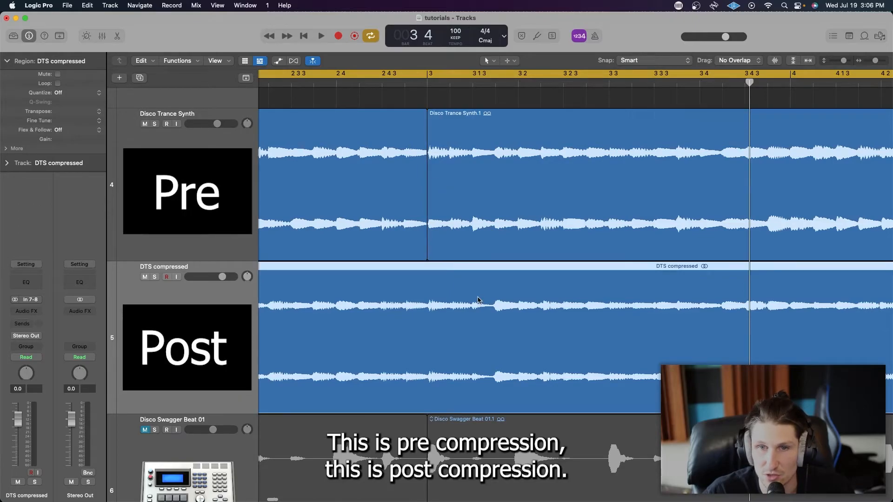
{"action": "scroll", "coordinate": [475, 300], "scroll_direction": "left", "scroll_amount": 8}
{"action": "key", "text": "c"}
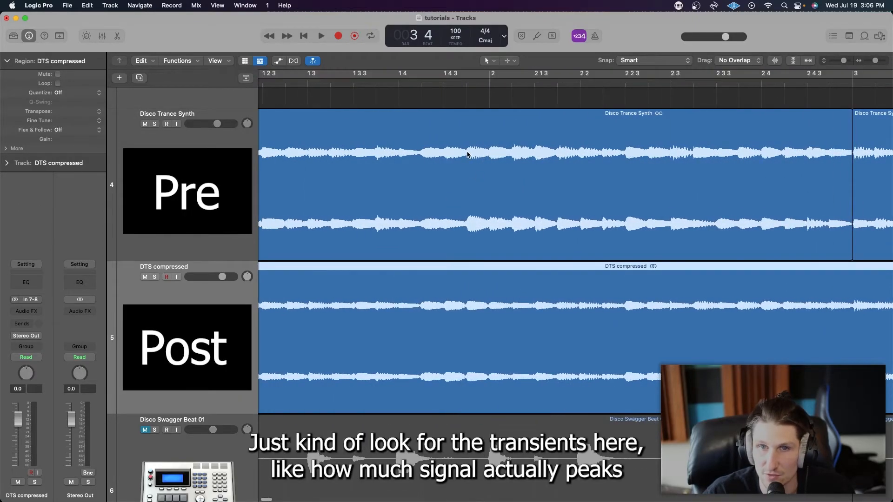
{"action": "left_click", "coordinate": [467, 151]}
{"action": "left_click", "coordinate": [468, 301]}
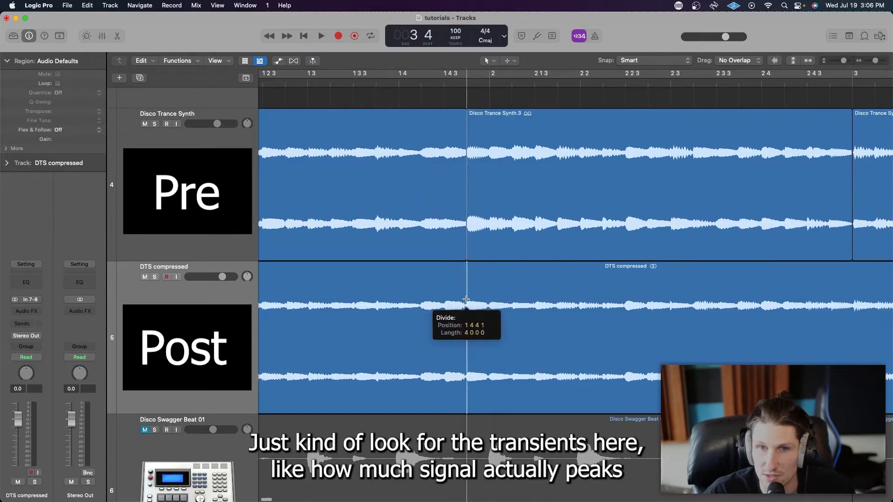
Compare the transients of the Disco Trance Synth and DTS compressed waveforms from the cut and the opening through to bar 5
{"action": "scroll", "coordinate": [510, 284], "scroll_direction": "up", "scroll_amount": 5}
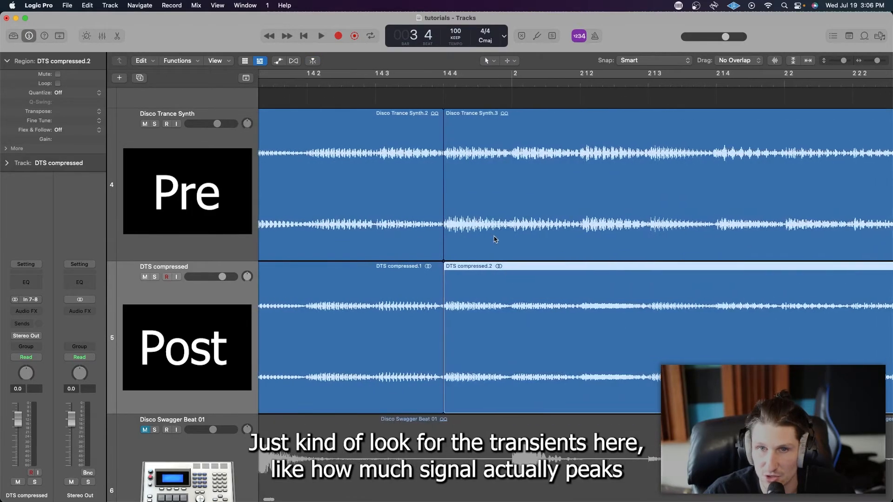
{"action": "scroll", "coordinate": [489, 223], "scroll_direction": "down", "scroll_amount": 5}
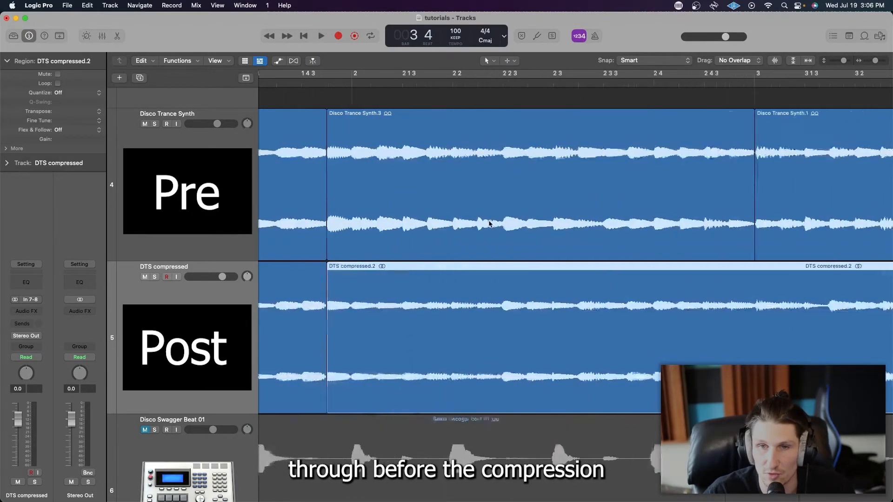
{"action": "scroll", "coordinate": [443, 227], "scroll_direction": "left", "scroll_amount": 2}
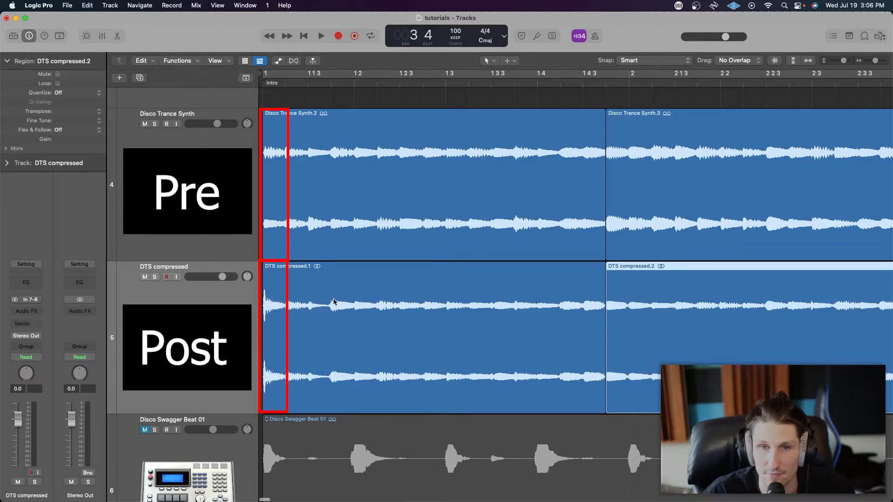
{"action": "scroll", "coordinate": [333, 301], "scroll_direction": "right", "scroll_amount": 3}
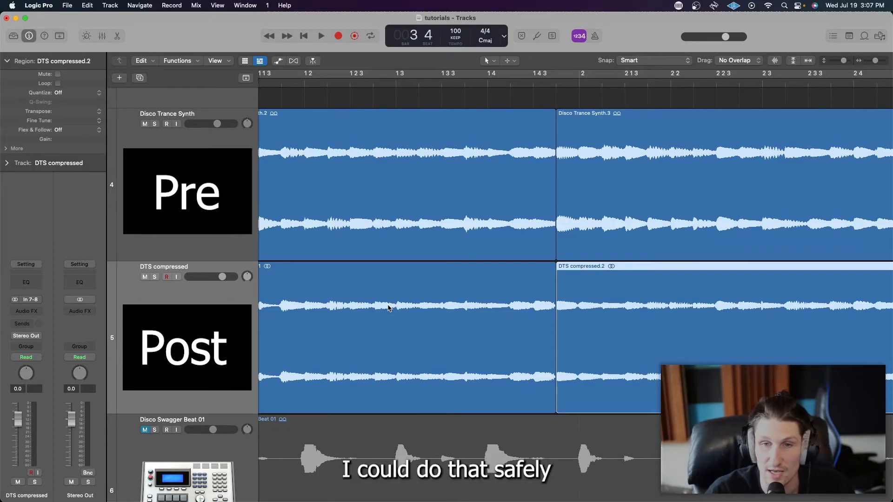
{"action": "scroll", "coordinate": [438, 318], "scroll_direction": "right", "scroll_amount": 5}
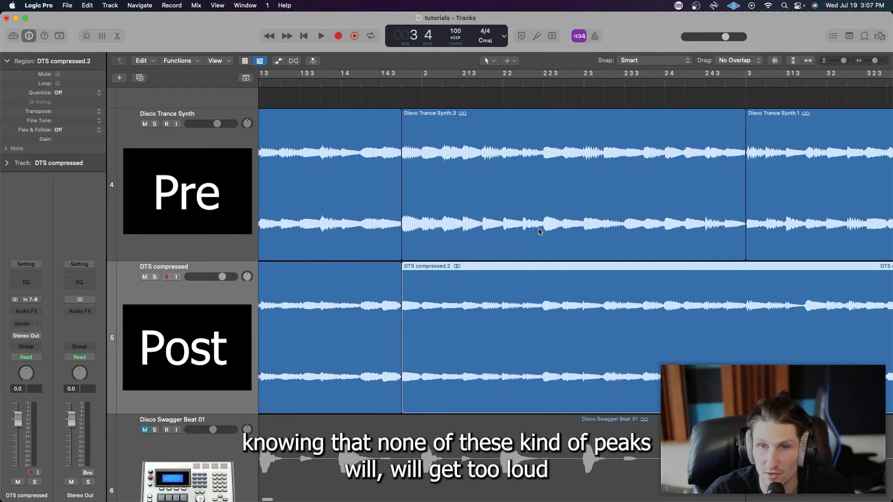
{"action": "scroll", "coordinate": [548, 224], "scroll_direction": "right", "scroll_amount": 9}
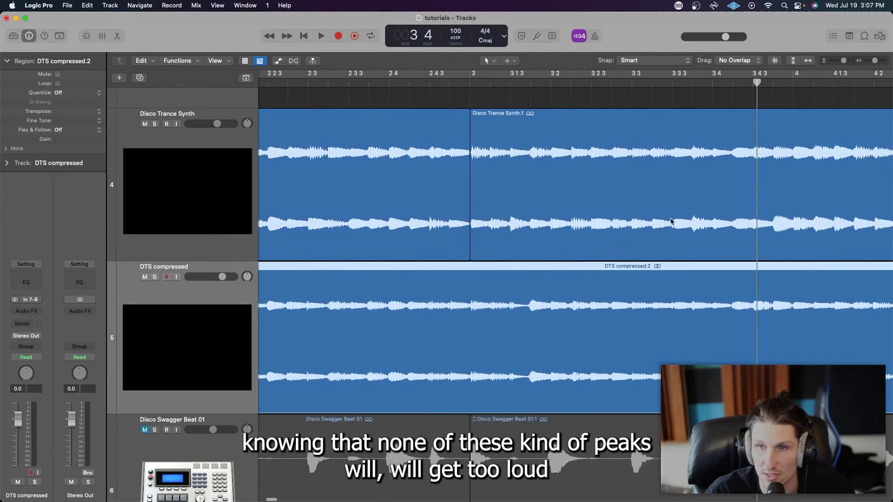
{"action": "scroll", "coordinate": [656, 216], "scroll_direction": "right", "scroll_amount": 10}
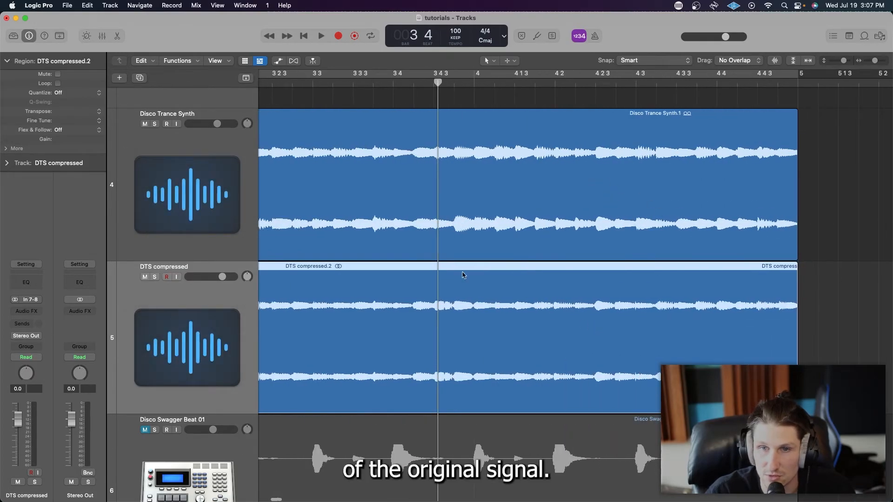
Select the last two Disco Trance Synth regions for comparison with the compressed bounce
{"action": "key", "text": "super+Left"}
{"action": "key", "text": "super+Left"}
{"action": "key", "text": "super+Left"}
{"action": "left_click", "coordinate": [561, 190]}
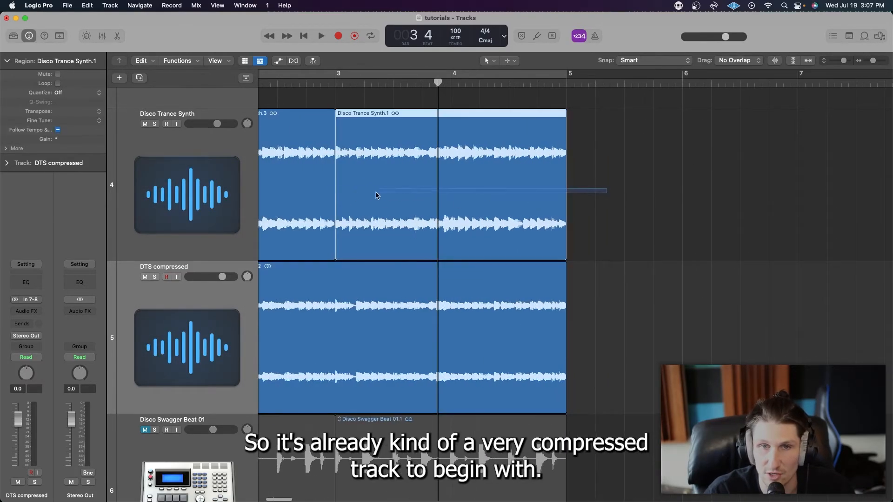
{"action": "left_click", "coordinate": [293, 194], "text": "shift"}
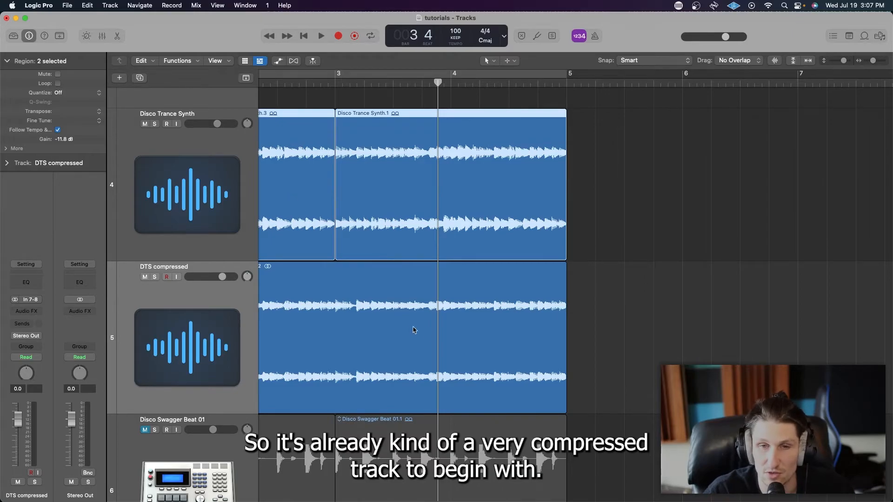
Examine both waveforms up close and over their full length, and clear the region selection
{"action": "scroll", "coordinate": [436, 334], "scroll_direction": "up", "scroll_amount": 8}
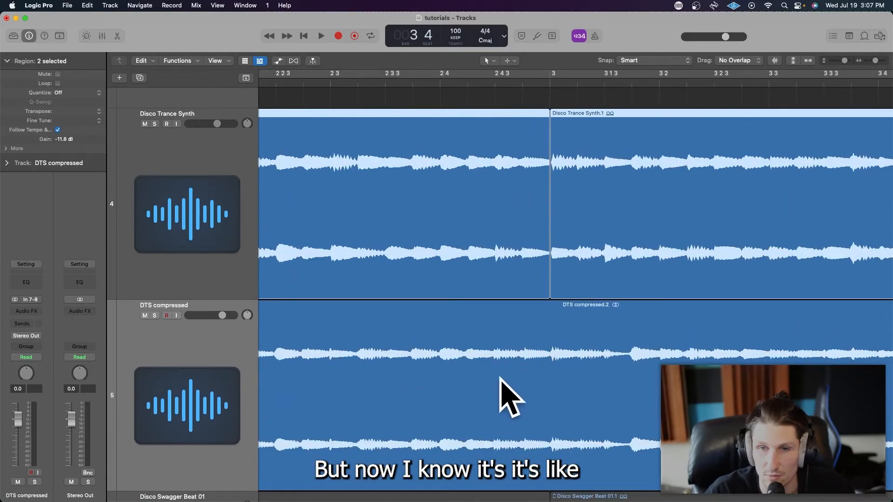
{"action": "scroll", "coordinate": [499, 384], "scroll_direction": "right", "scroll_amount": 5}
{"action": "scroll", "coordinate": [496, 384], "scroll_direction": "down", "scroll_amount": 5}
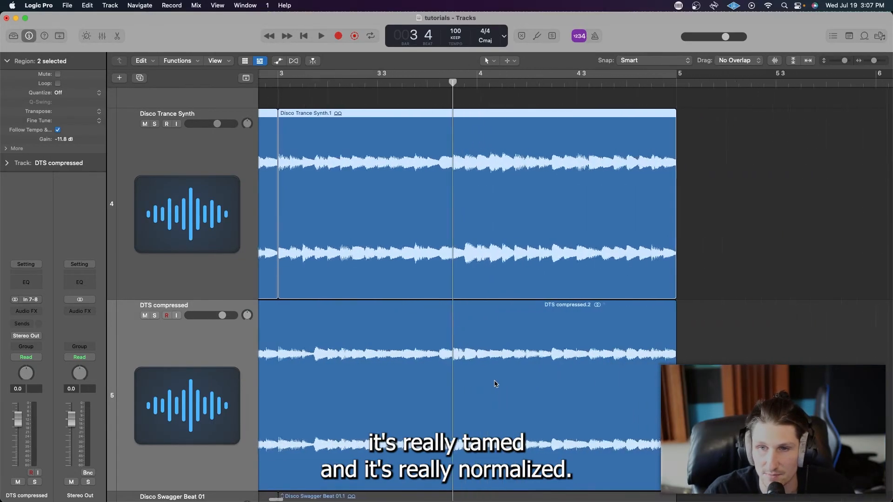
{"action": "scroll", "coordinate": [496, 384], "scroll_direction": "down", "scroll_amount": 6}
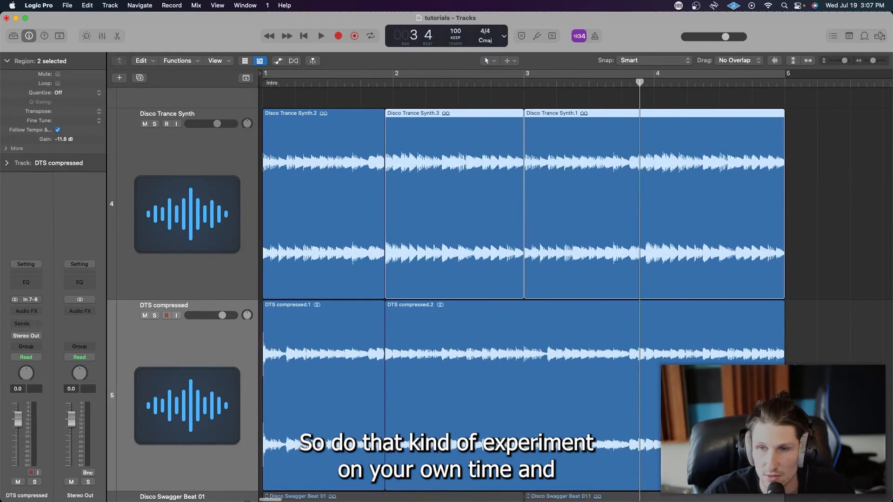
{"action": "left_click", "coordinate": [818, 363]}
{"action": "scroll", "coordinate": [512, 384], "scroll_direction": "down", "scroll_amount": 4}
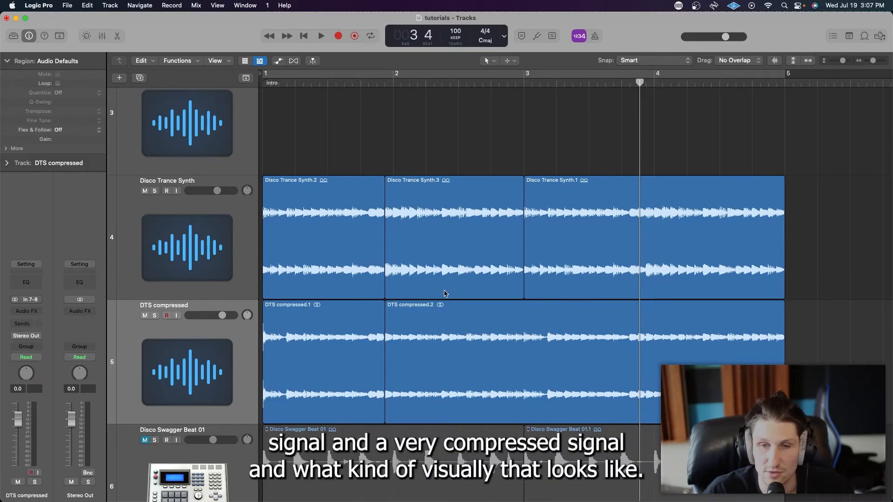
{"action": "scroll", "coordinate": [443, 294], "scroll_direction": "down", "scroll_amount": 3}
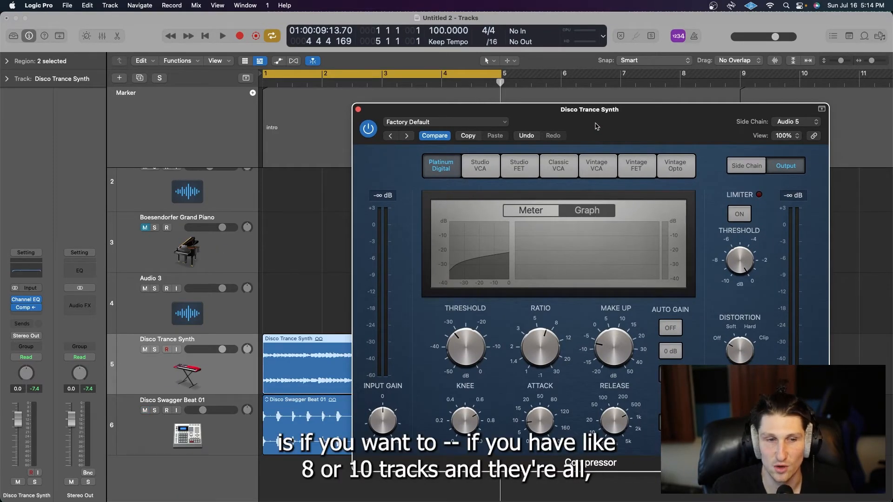
Select the Boesendorfer Grand Piano track and raise the make-up gain in the Disco Trance Synth's Compressor
{"action": "left_click", "coordinate": [199, 242]}
{"action": "scroll", "coordinate": [200, 242], "scroll_direction": "up", "scroll_amount": 2}
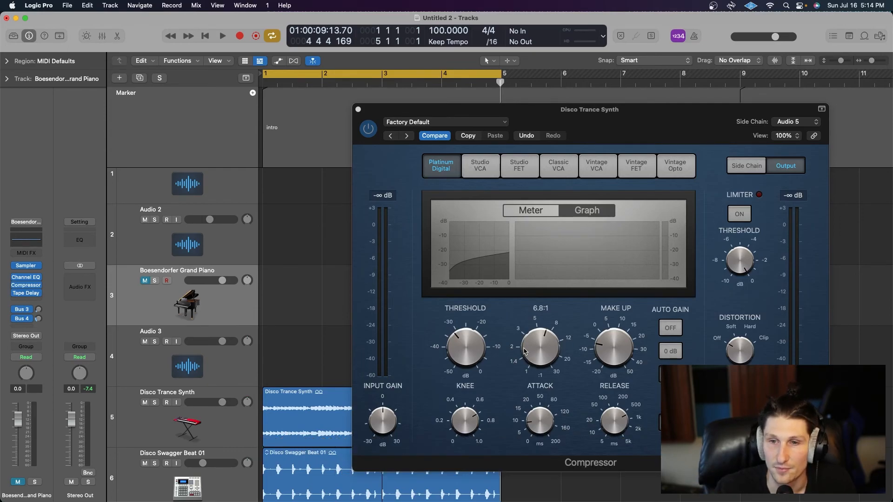
{"action": "left_click_drag", "start_coordinate": [620, 352], "coordinate": [616, 331]}
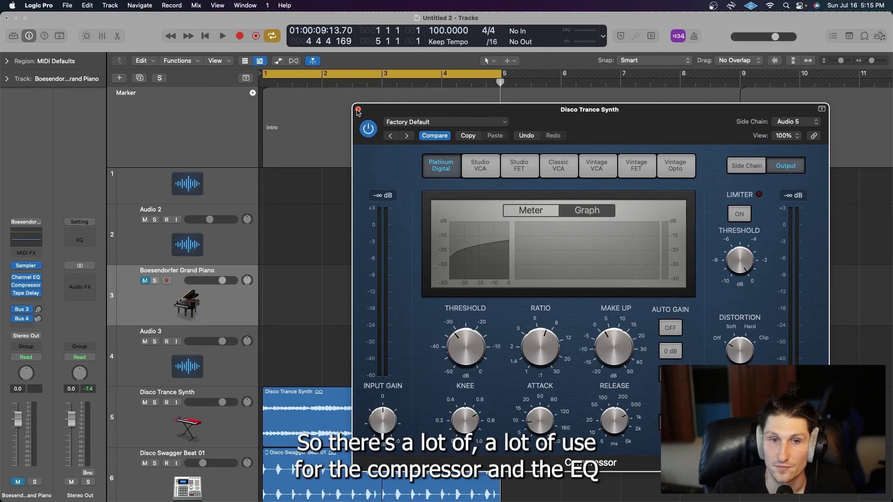
Close the Compressor and select the Disco Trance Synth track with the arrangement zoomed out
{"action": "left_click", "coordinate": [358, 109]}
{"action": "scroll", "coordinate": [371, 209], "scroll_direction": "down", "scroll_amount": 3}
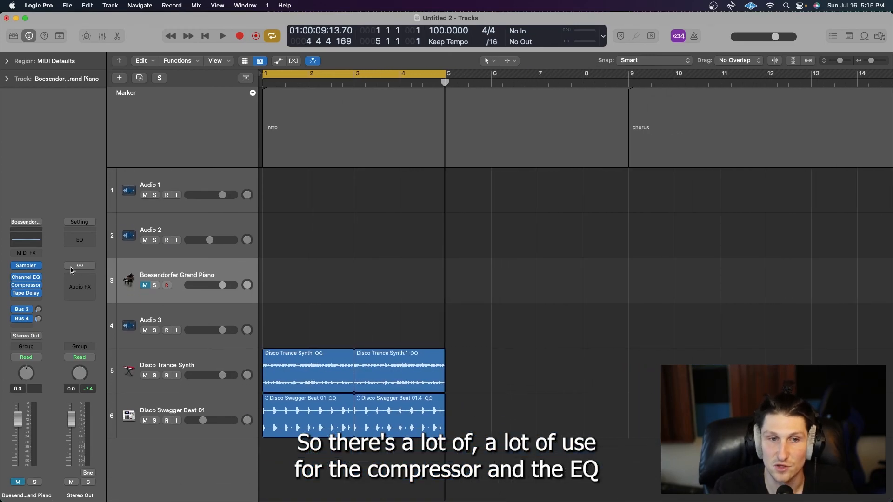
{"action": "left_click", "coordinate": [190, 357]}
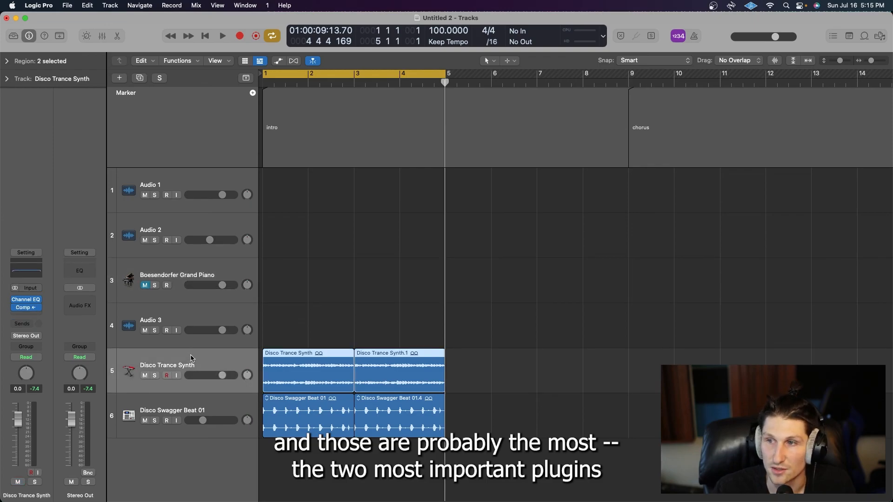